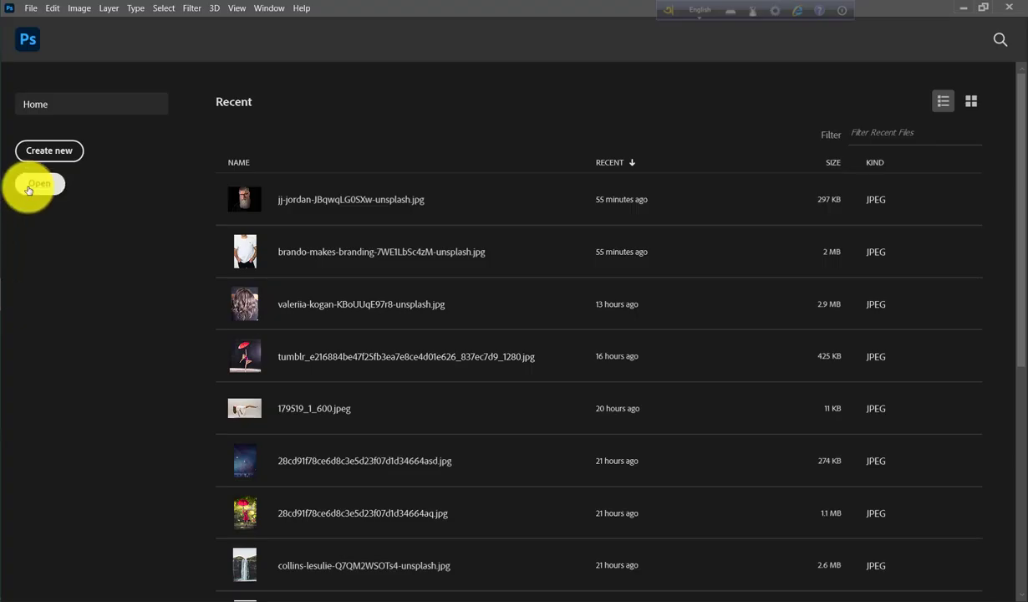
Open the portrait photo jj-jordan-JBqwqLG0SXw-unsplash.jpg as a new document.
click(28, 190)
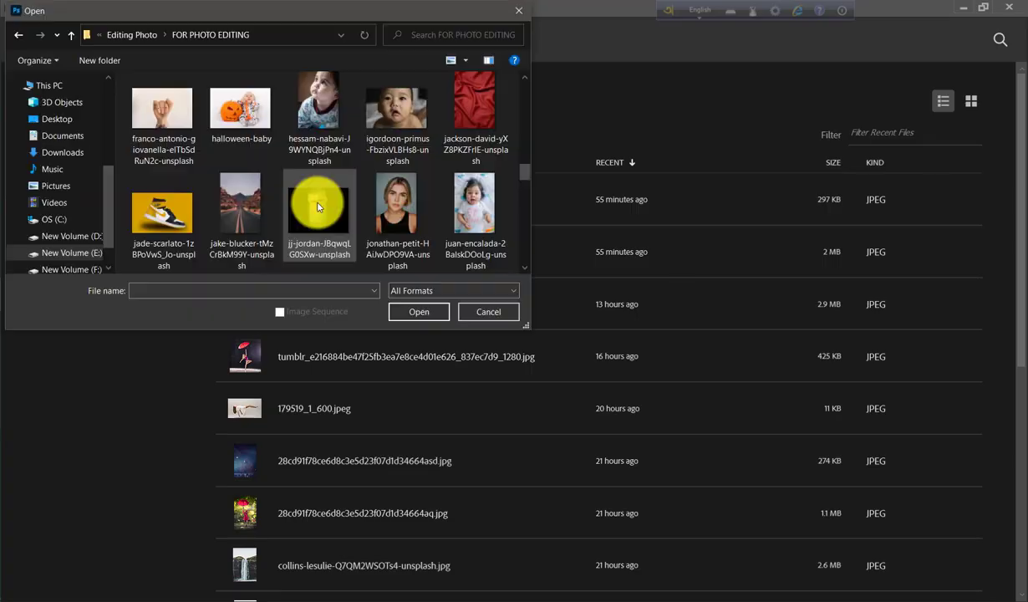
click(318, 206)
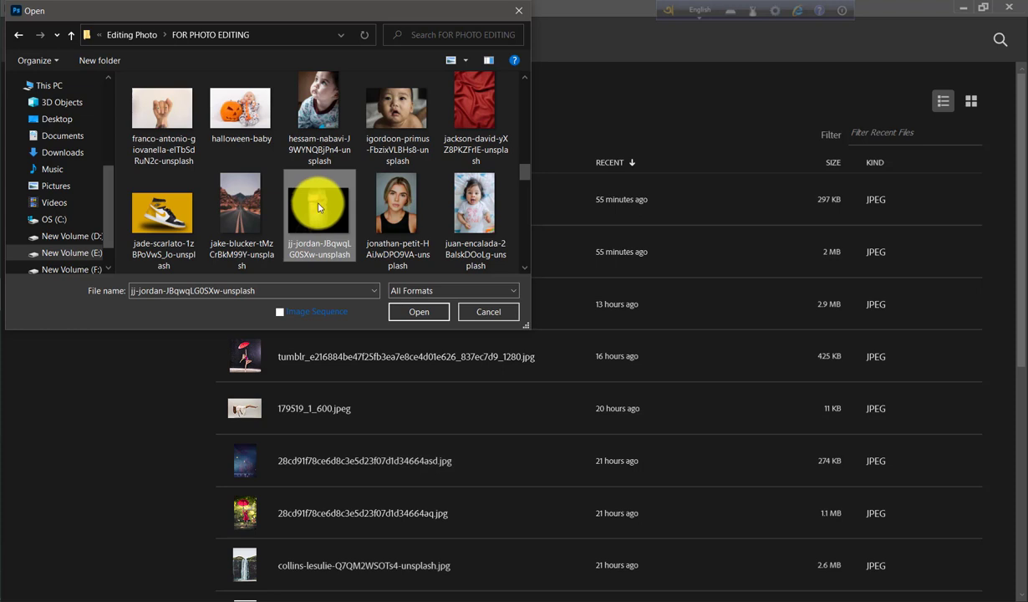
double_click(317, 206)
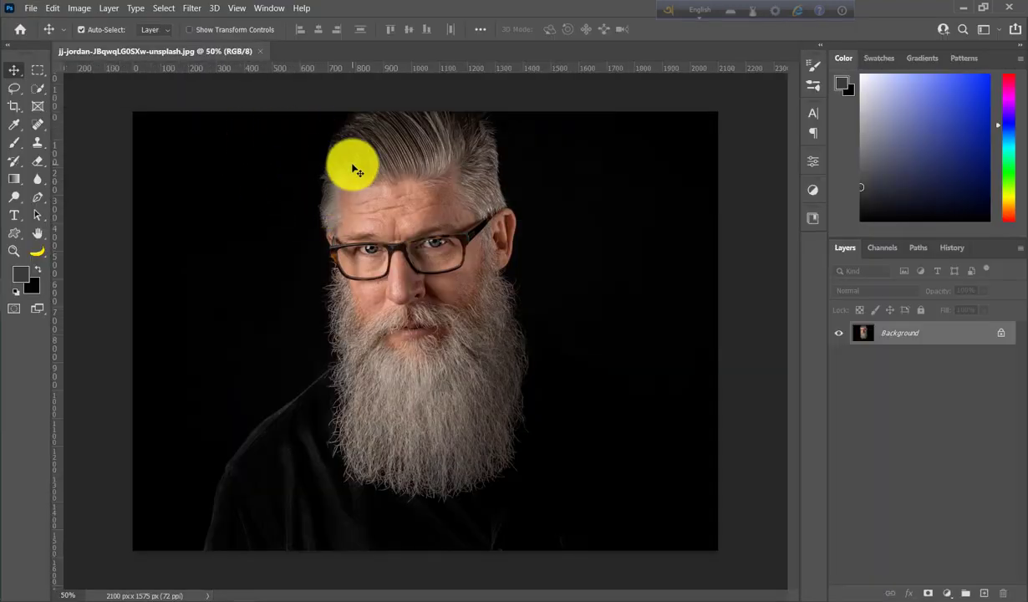
Quick-select the hair, face, glasses and beard, then add a layer mask hiding the background.
click(38, 87)
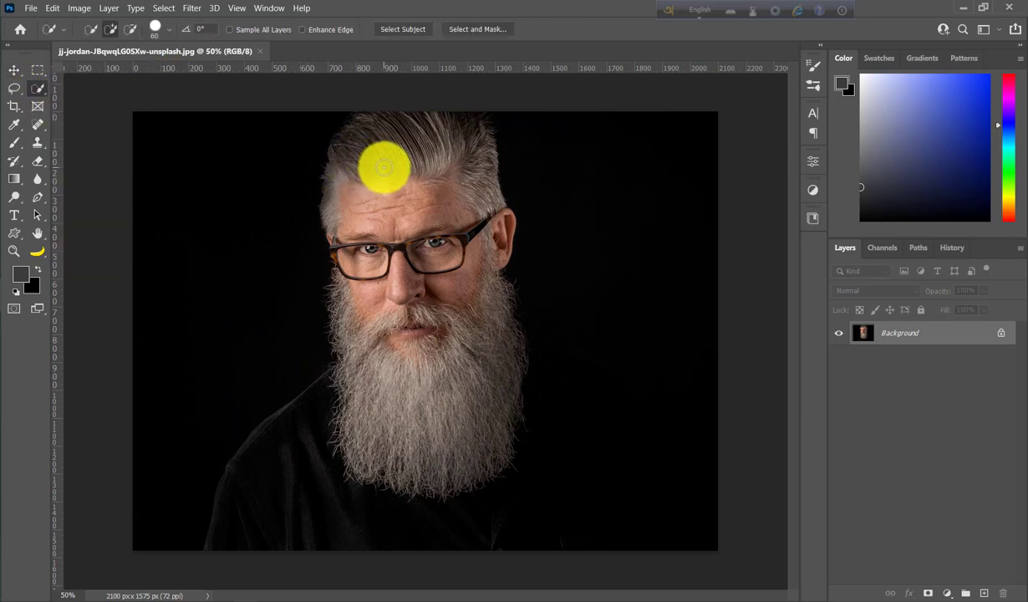
mouse_move(379, 156)
mouse_down()
mouse_move(342, 139)
mouse_move(342, 222)
mouse_move(367, 309)
mouse_move(339, 259)
mouse_move(348, 335)
mouse_move(344, 328)
mouse_up()
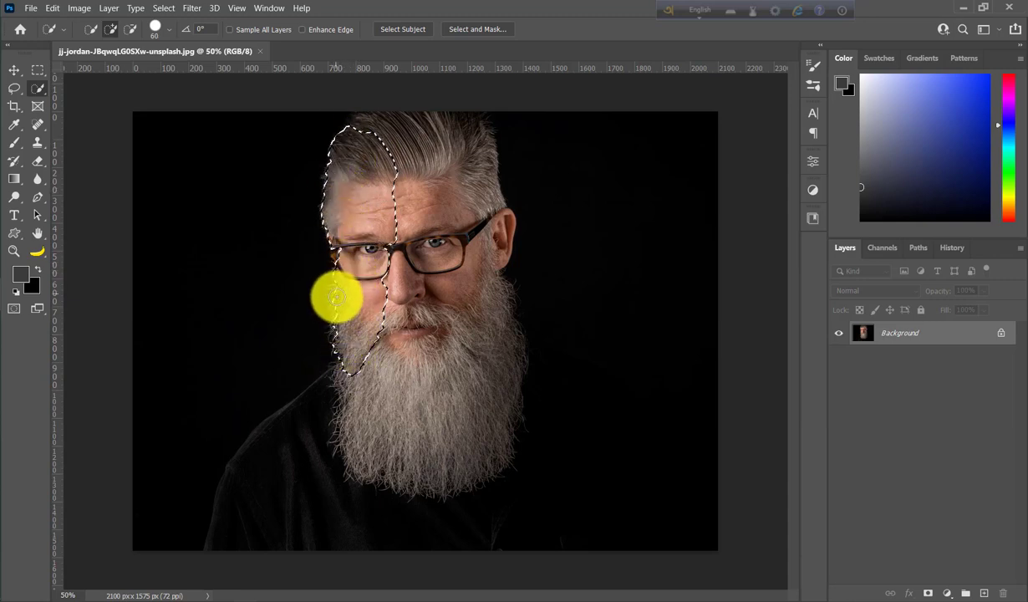
mouse_move(363, 127)
mouse_down()
mouse_move(447, 126)
mouse_move(466, 144)
mouse_up()
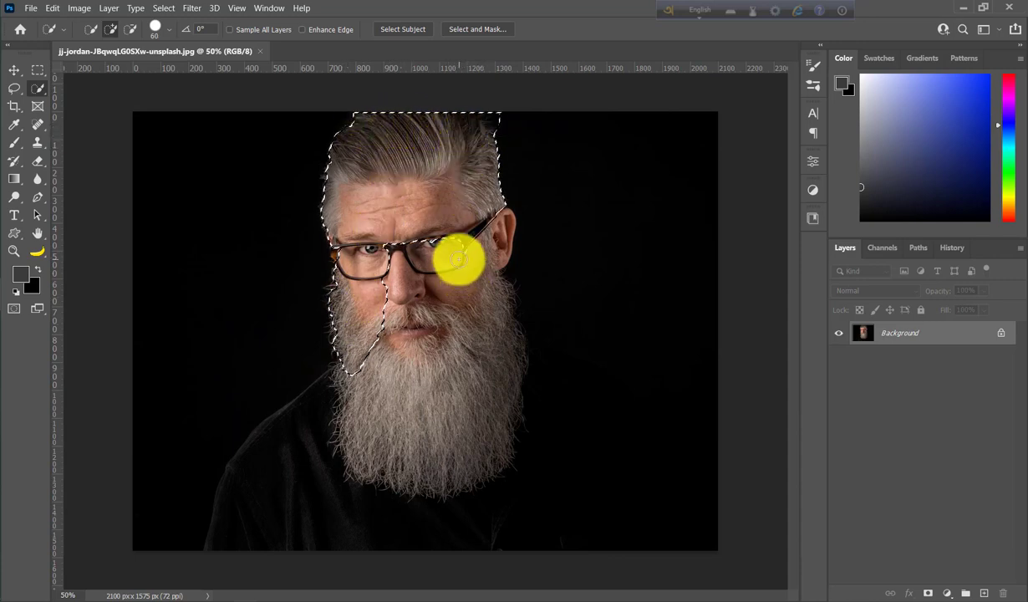
mouse_move(457, 261)
mouse_down()
mouse_move(466, 372)
mouse_move(445, 426)
mouse_move(405, 379)
mouse_move(378, 480)
mouse_move(367, 457)
mouse_move(471, 466)
mouse_move(516, 350)
mouse_move(347, 329)
mouse_up()
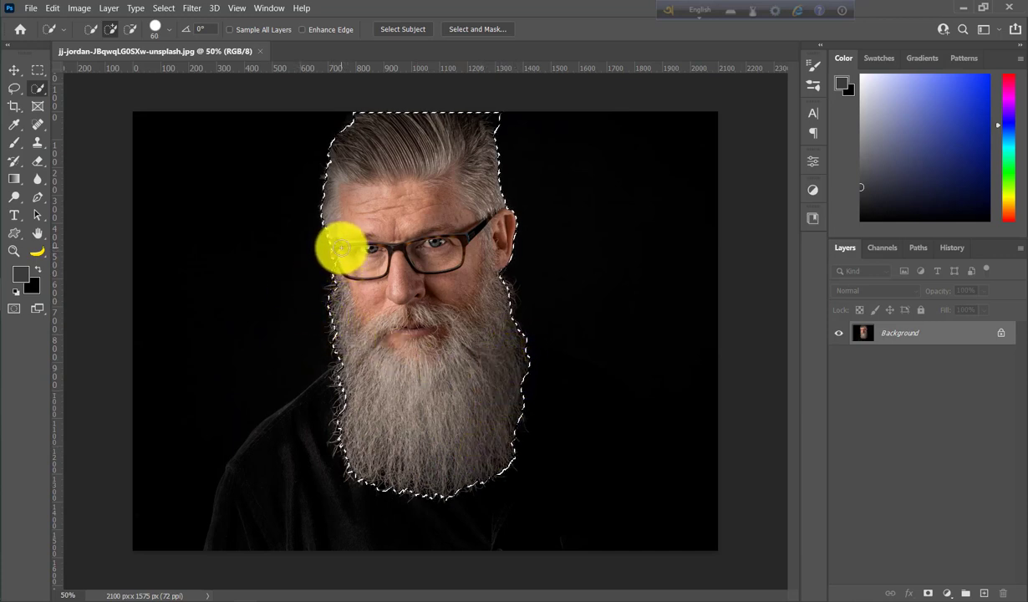
click(131, 30)
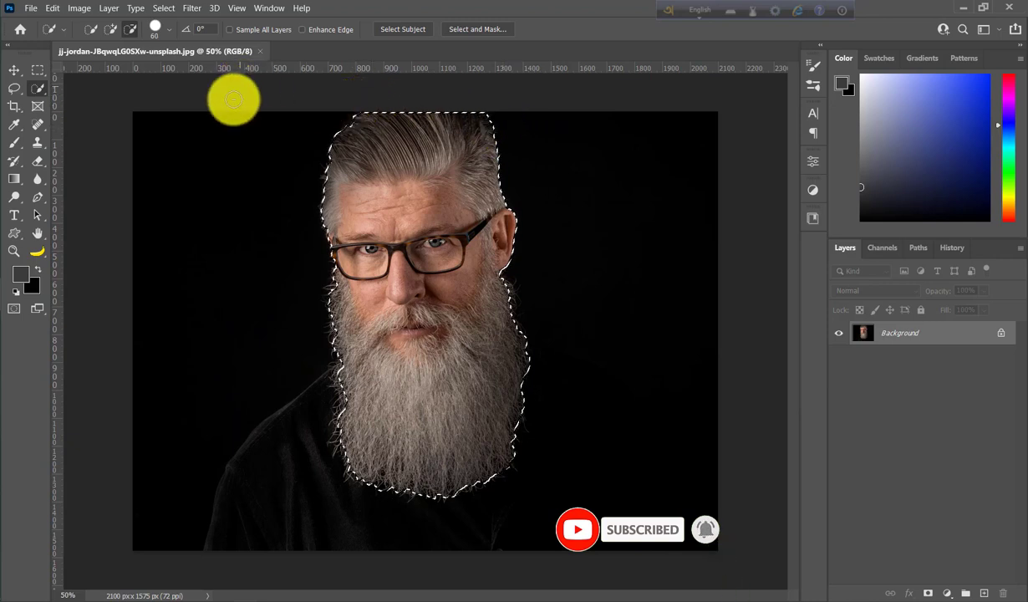
click(111, 30)
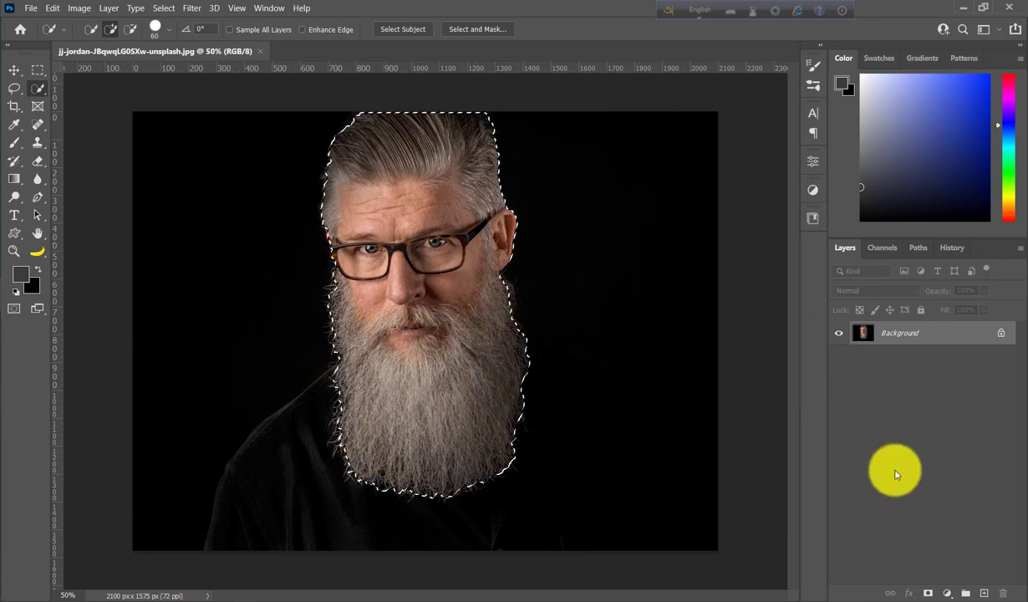
click(928, 593)
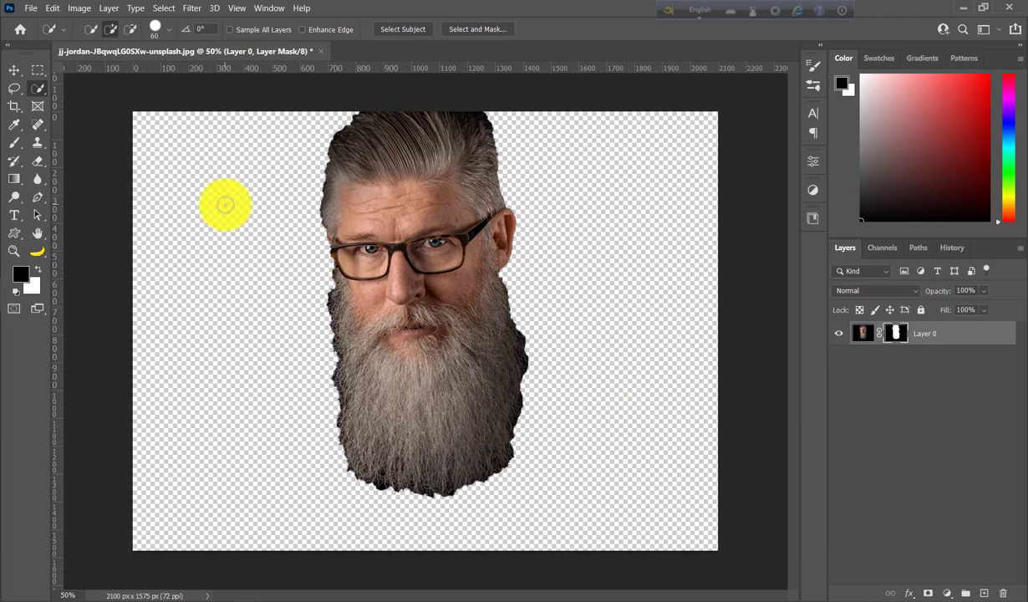
Open Select and Mask on the layer mask with Overlay view at 100% opacity.
click(809, 165)
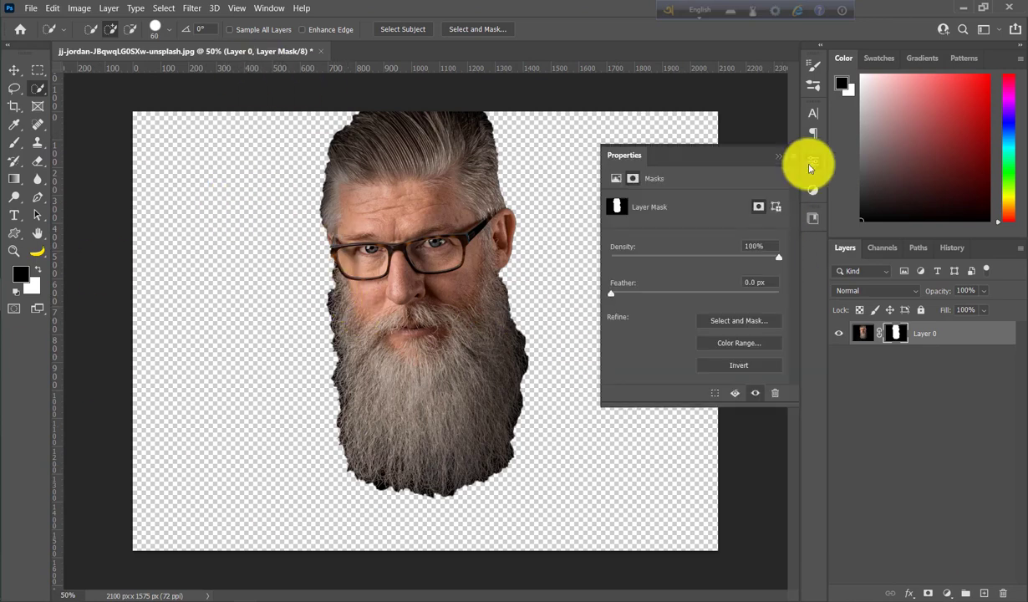
click(734, 324)
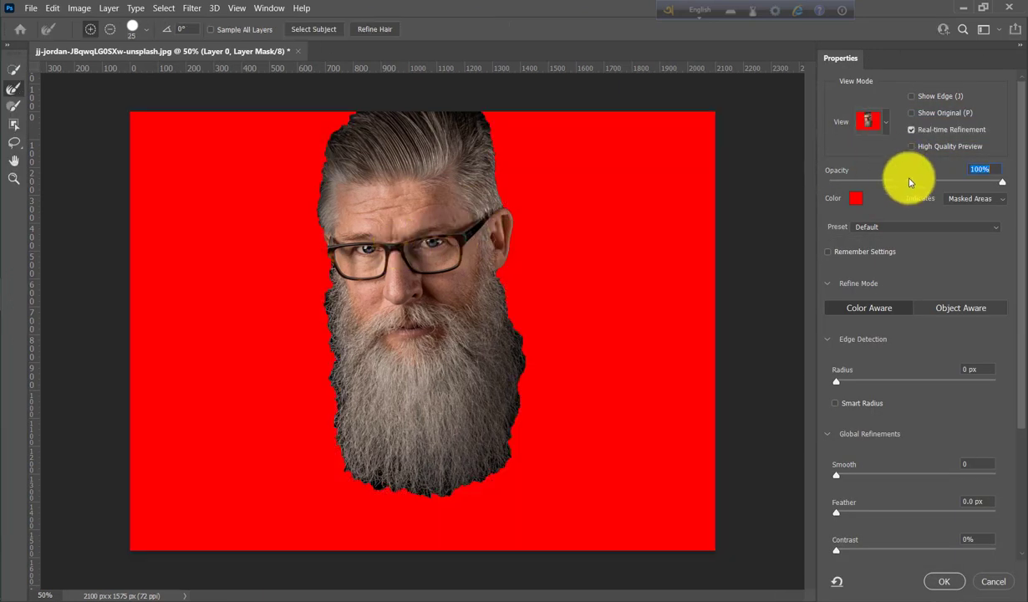
drag(955, 181, 1005, 180)
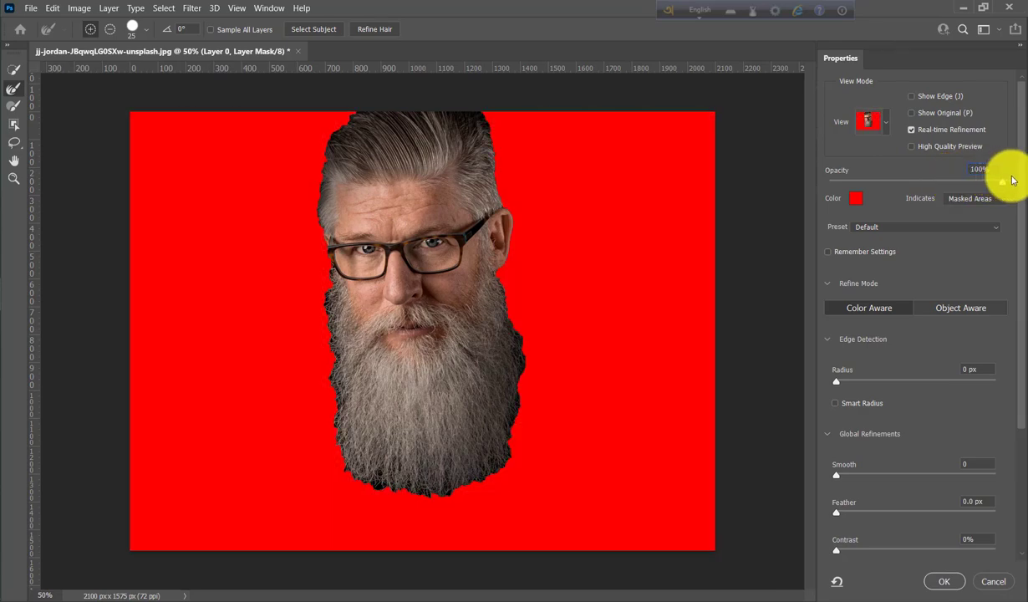
click(887, 125)
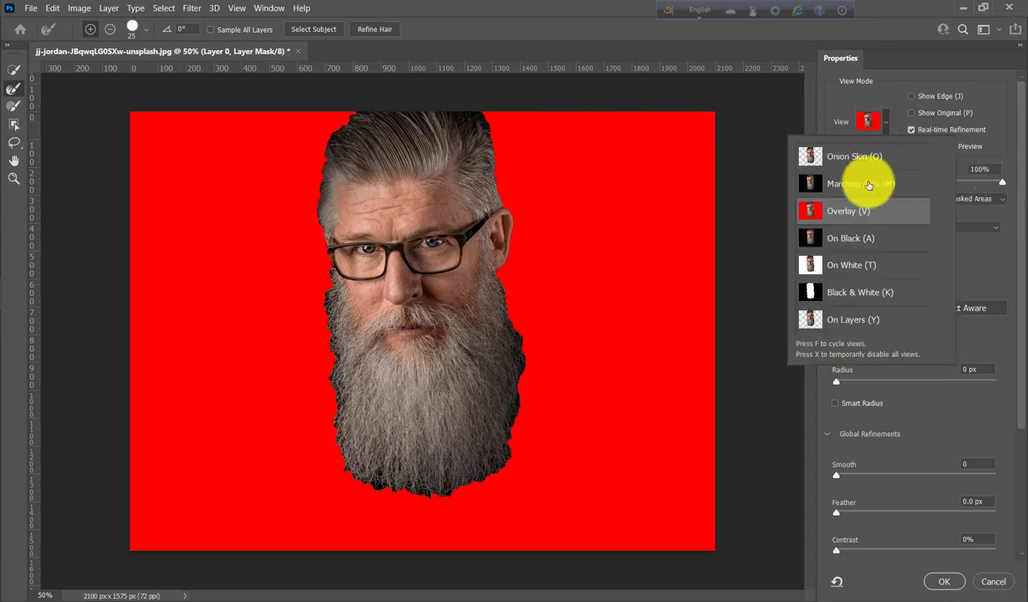
click(1002, 179)
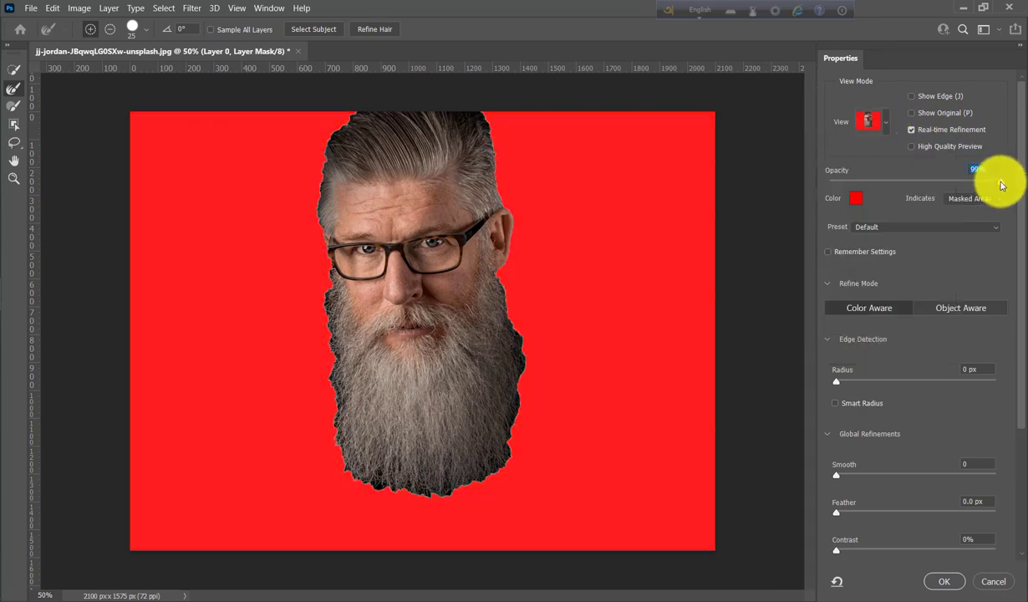
drag(997, 182, 1026, 177)
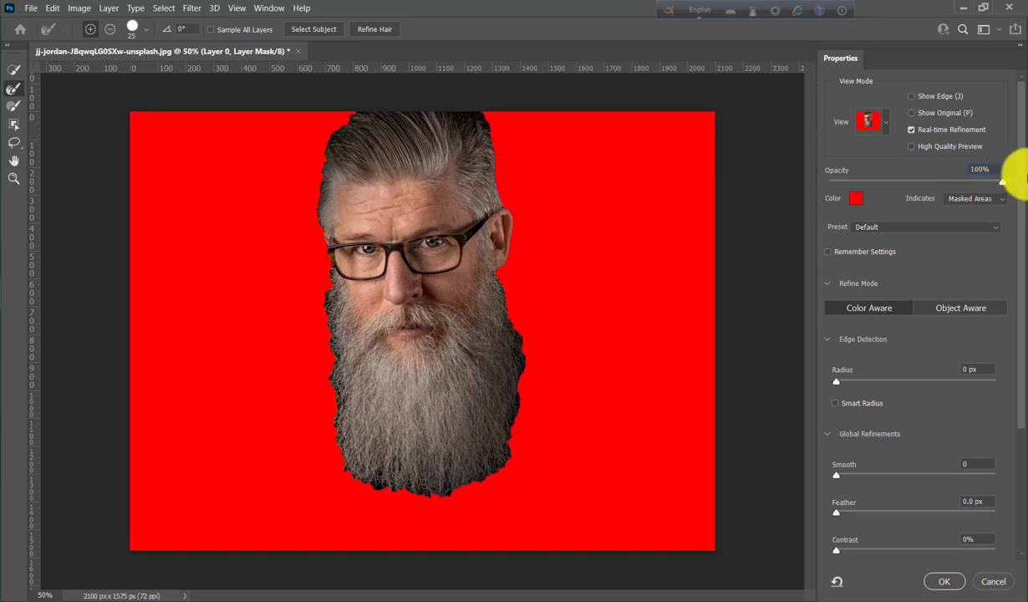
Refine the mask edges along the top of the hair and the beard, then apply.
click(14, 88)
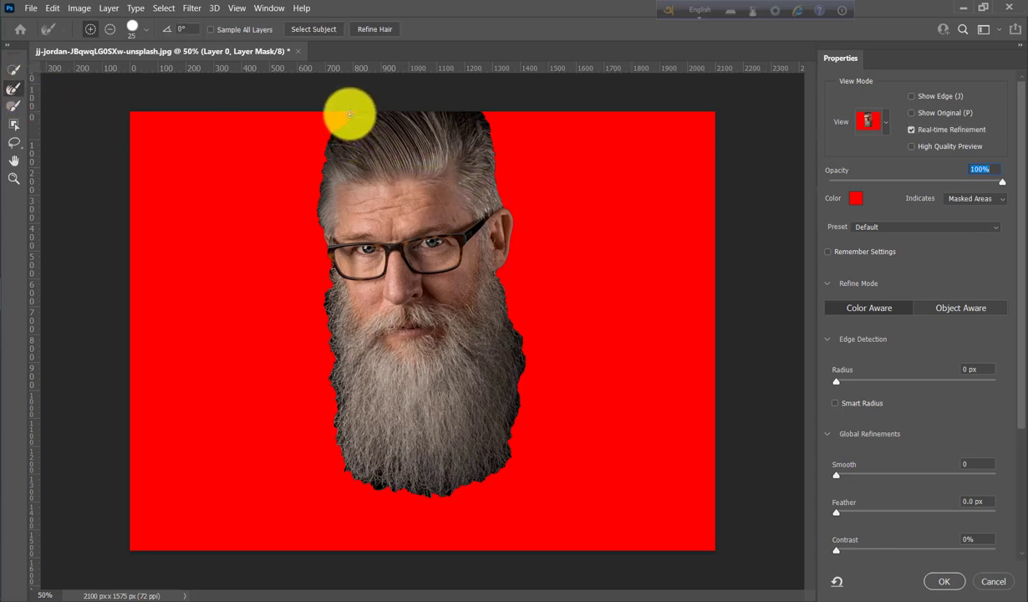
mouse_move(353, 114)
mouse_down()
mouse_move(317, 213)
mouse_move(330, 305)
mouse_move(331, 286)
mouse_move(320, 303)
mouse_move(328, 294)
mouse_move(344, 406)
mouse_move(343, 393)
mouse_move(335, 426)
mouse_move(352, 483)
mouse_move(374, 485)
mouse_move(378, 472)
mouse_move(396, 492)
mouse_move(450, 492)
mouse_move(475, 479)
mouse_move(422, 477)
mouse_move(481, 482)
mouse_move(498, 467)
mouse_move(518, 406)
mouse_move(532, 294)
mouse_move(499, 272)
mouse_up()
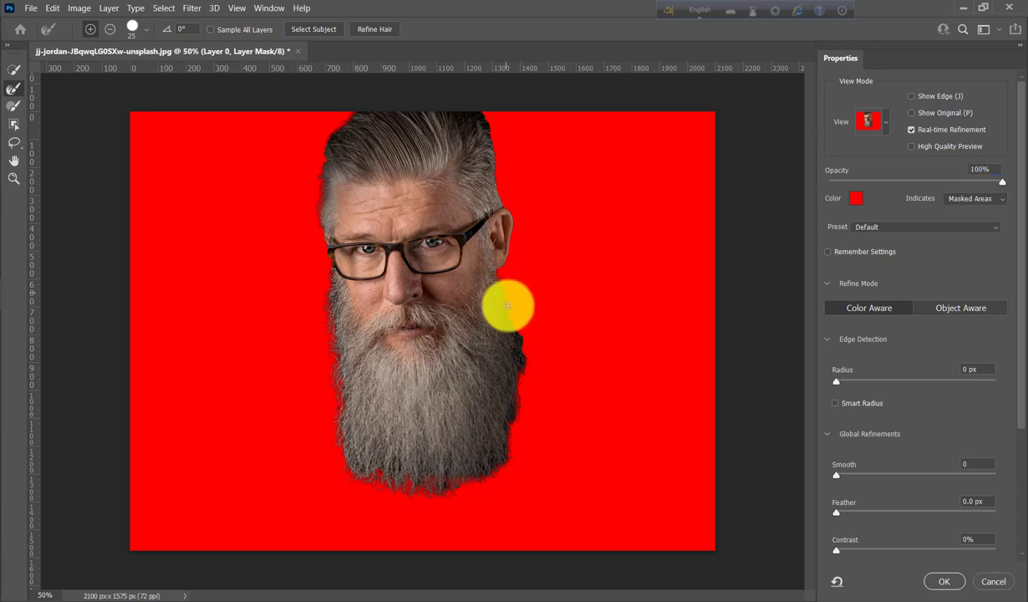
mouse_move(509, 319)
mouse_down()
mouse_move(520, 362)
mouse_move(509, 178)
mouse_move(490, 132)
mouse_move(518, 227)
mouse_move(505, 269)
mouse_move(356, 280)
mouse_move(323, 267)
mouse_move(333, 328)
mouse_move(408, 482)
mouse_move(356, 468)
mouse_move(335, 403)
mouse_move(360, 474)
mouse_move(398, 486)
mouse_move(511, 467)
mouse_move(514, 318)
mouse_move(532, 400)
mouse_move(452, 394)
mouse_move(489, 332)
mouse_up()
click(927, 583)
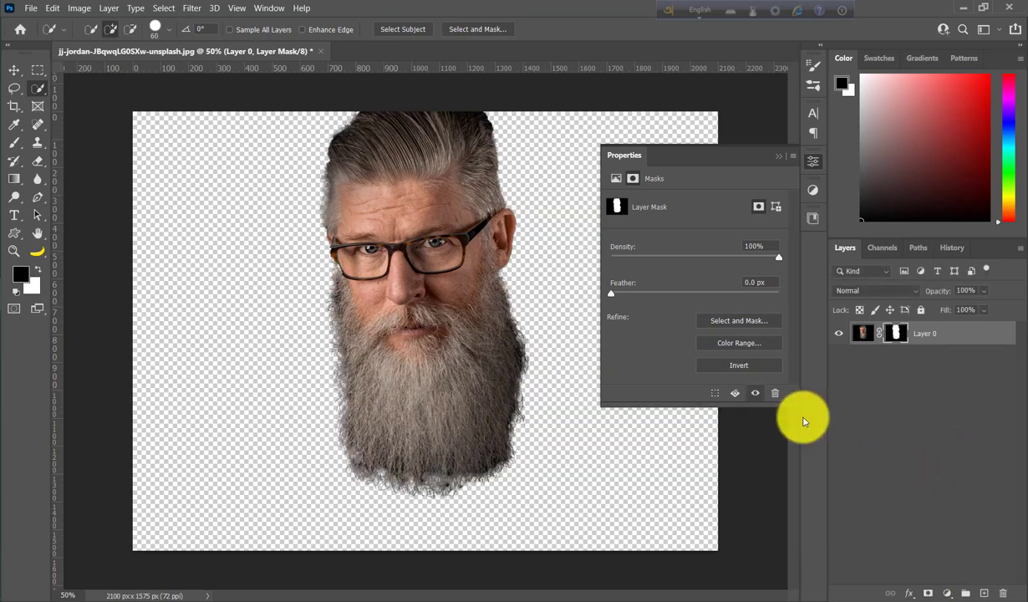
Apply a Threshold at level 118 to Layer 0's image rather than its mask.
click(781, 157)
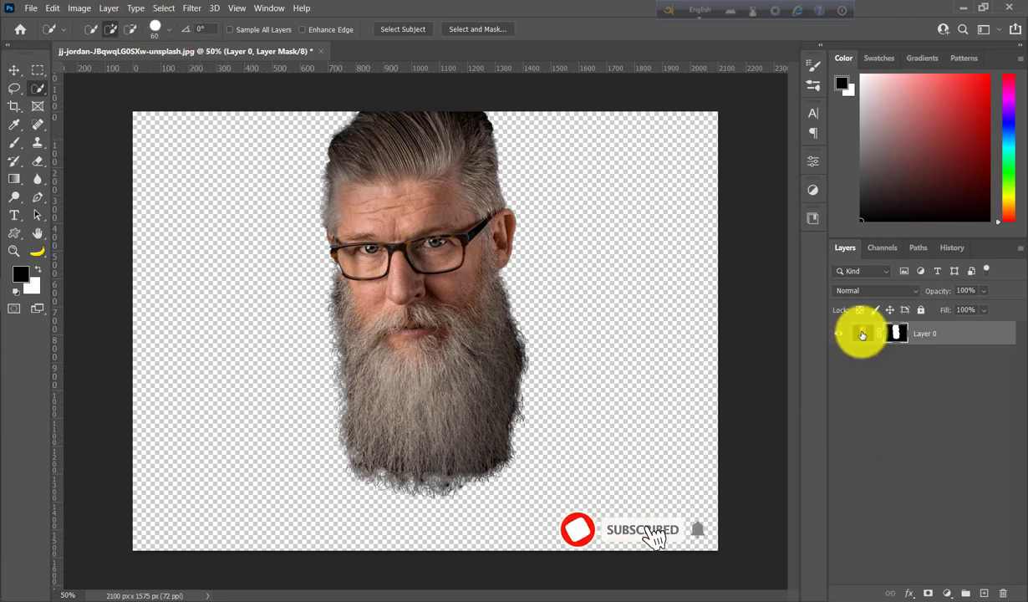
click(861, 334)
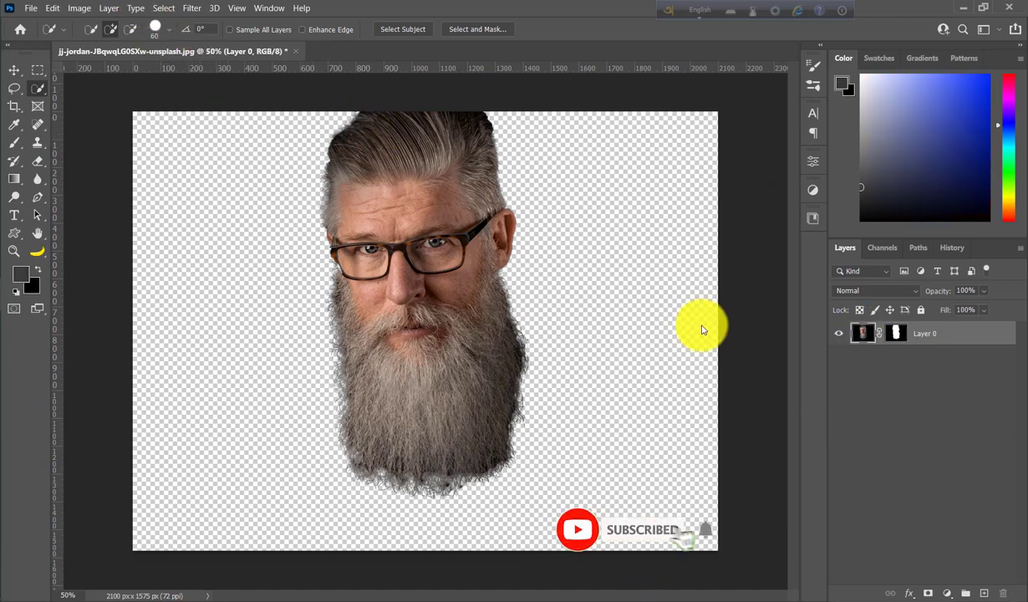
click(88, 7)
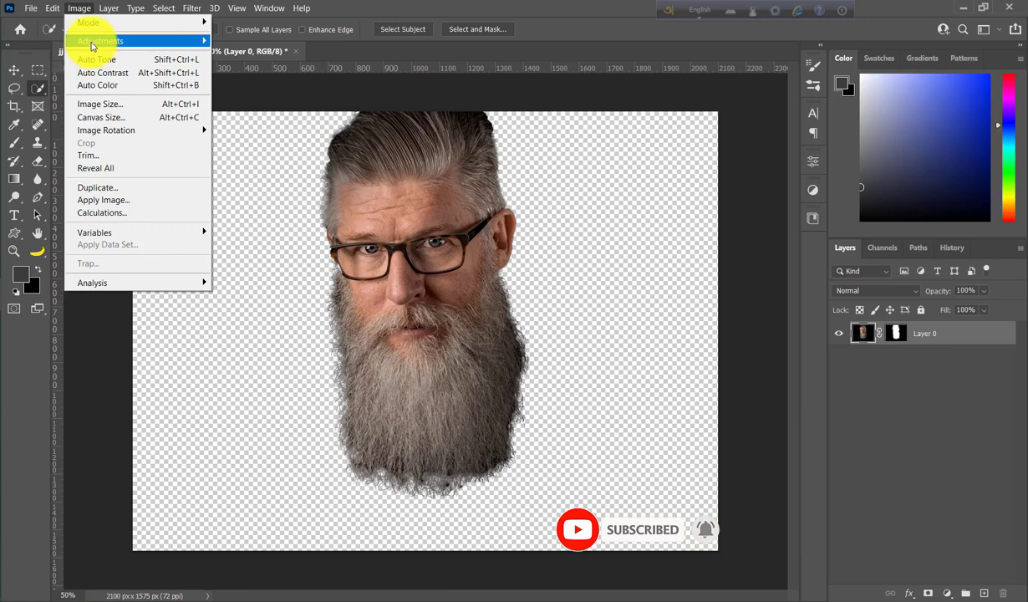
mouse_move(101, 40)
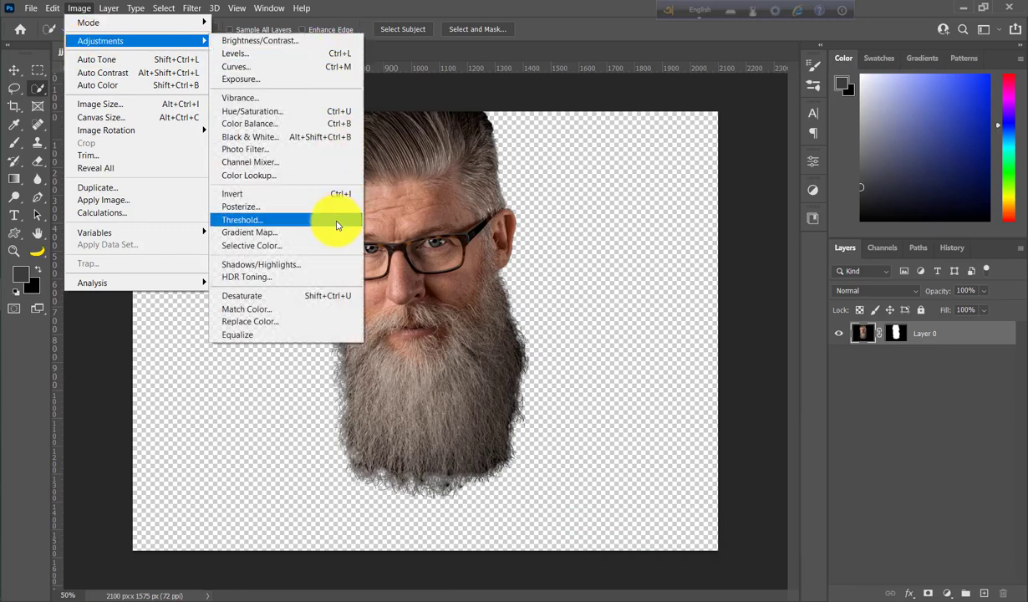
click(337, 224)
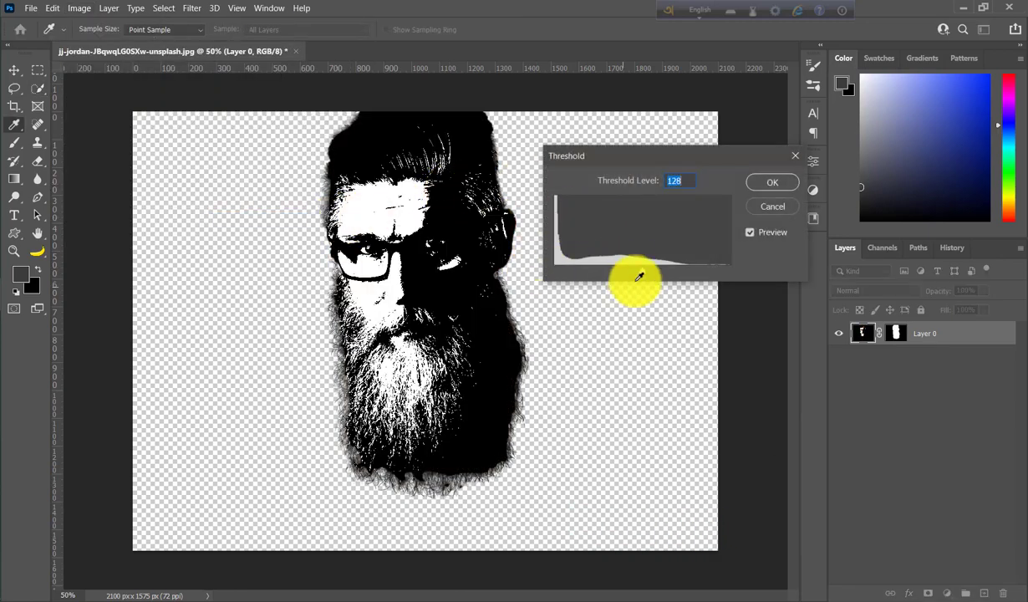
drag(641, 274, 639, 274)
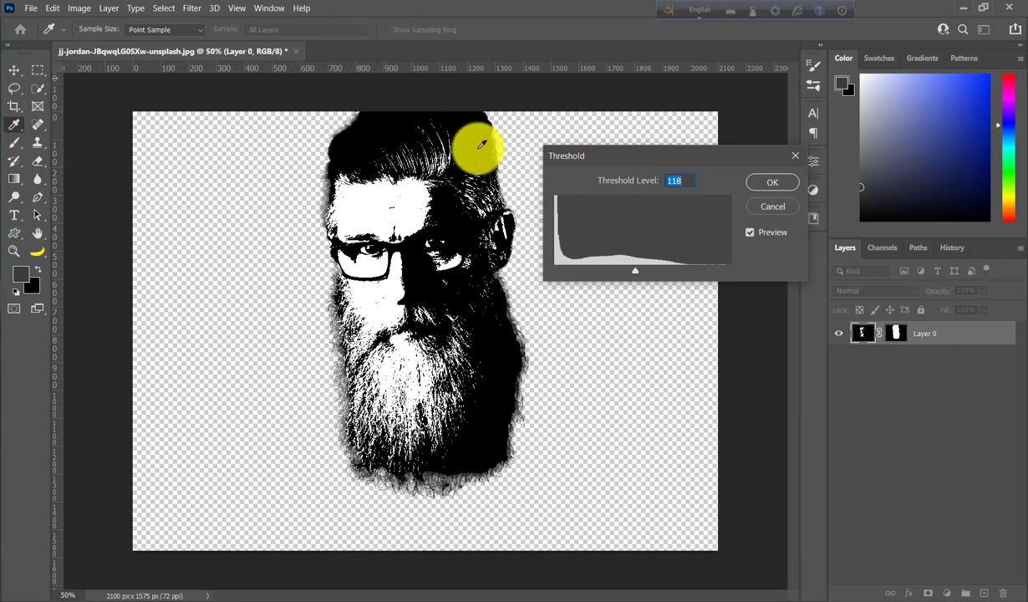
click(773, 186)
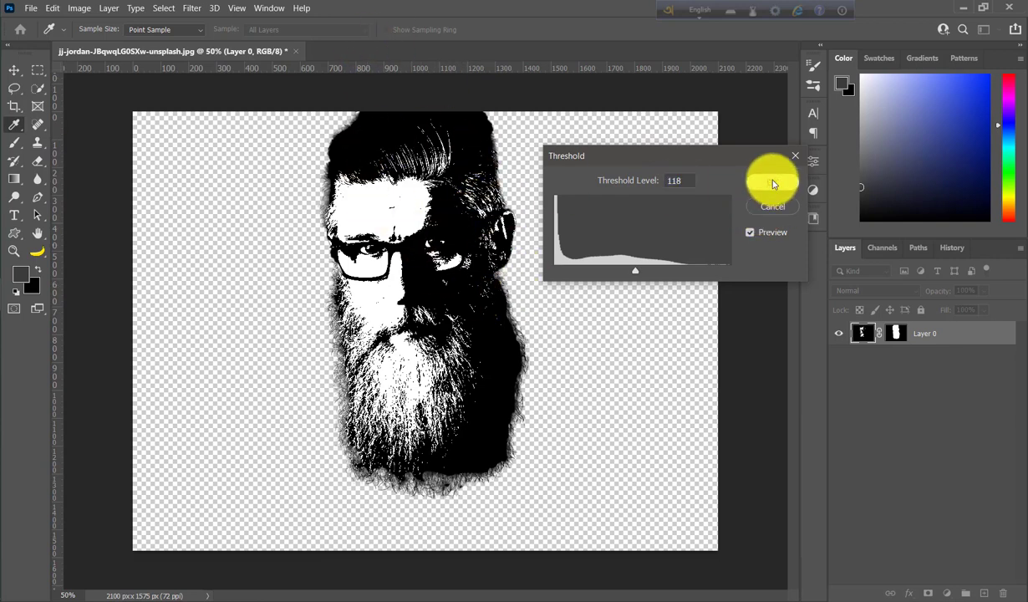
key(w)
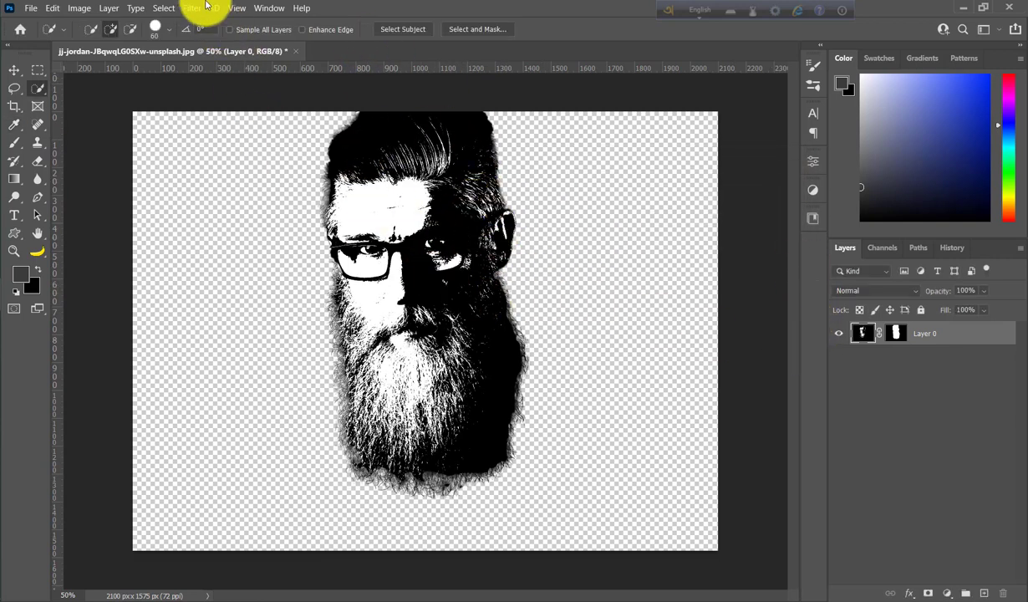
Select the portrait's white areas with Color Range at Fuzziness 40, adding the eyes and glasses.
click(169, 8)
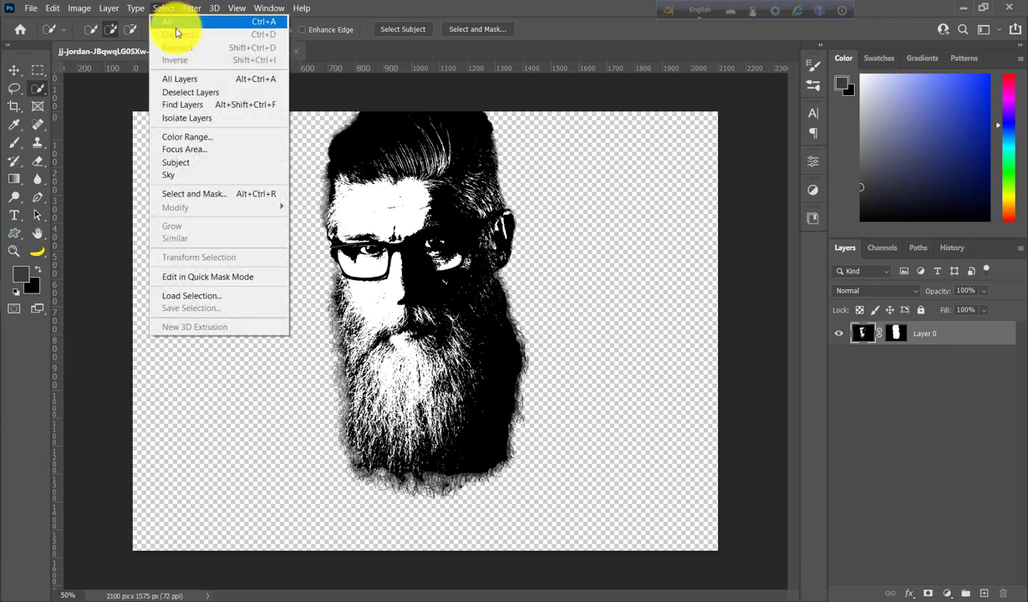
click(179, 136)
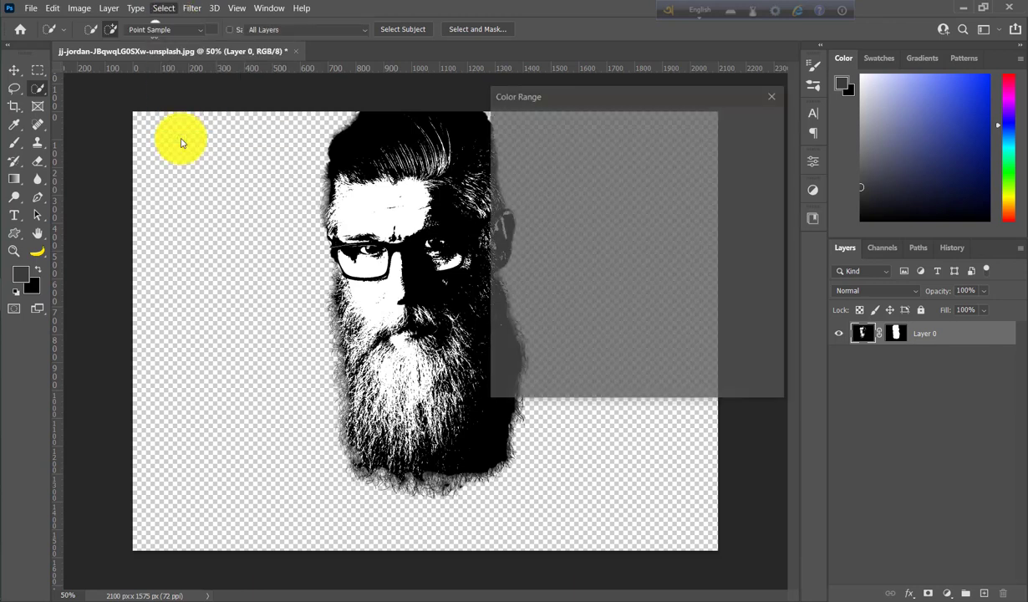
click(576, 282)
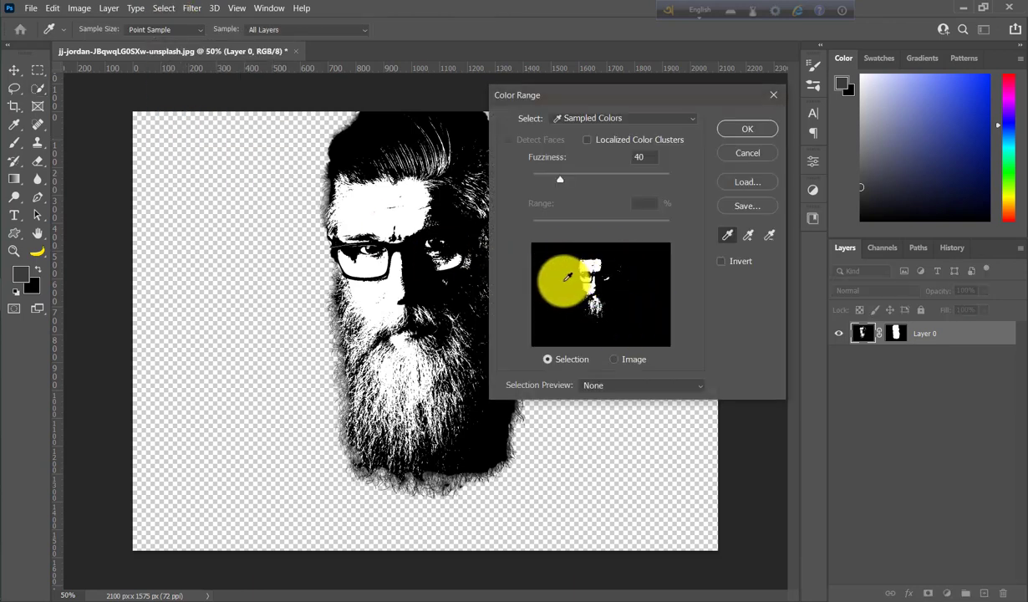
click(594, 261)
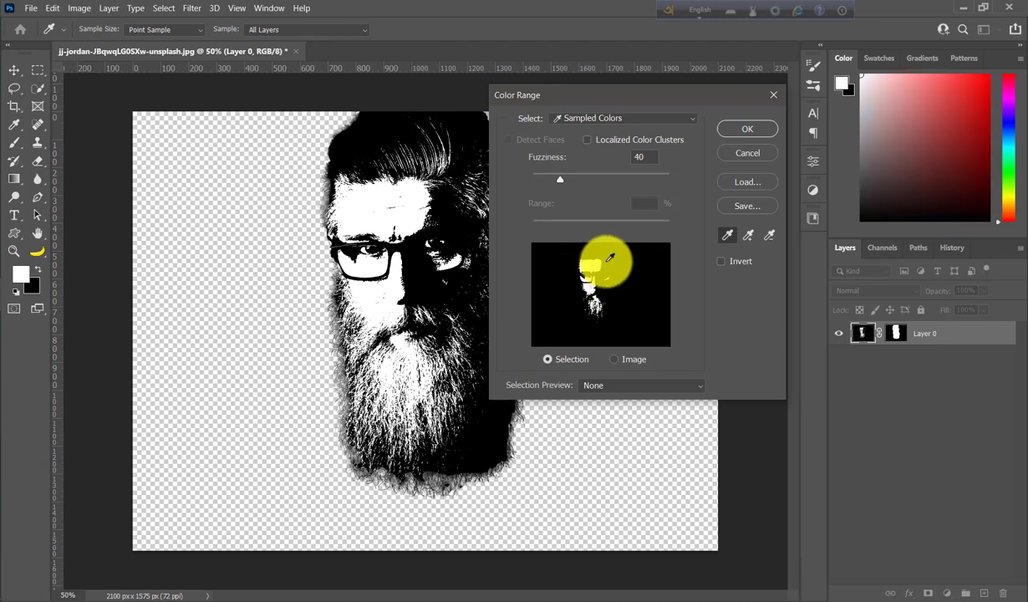
click(608, 275)
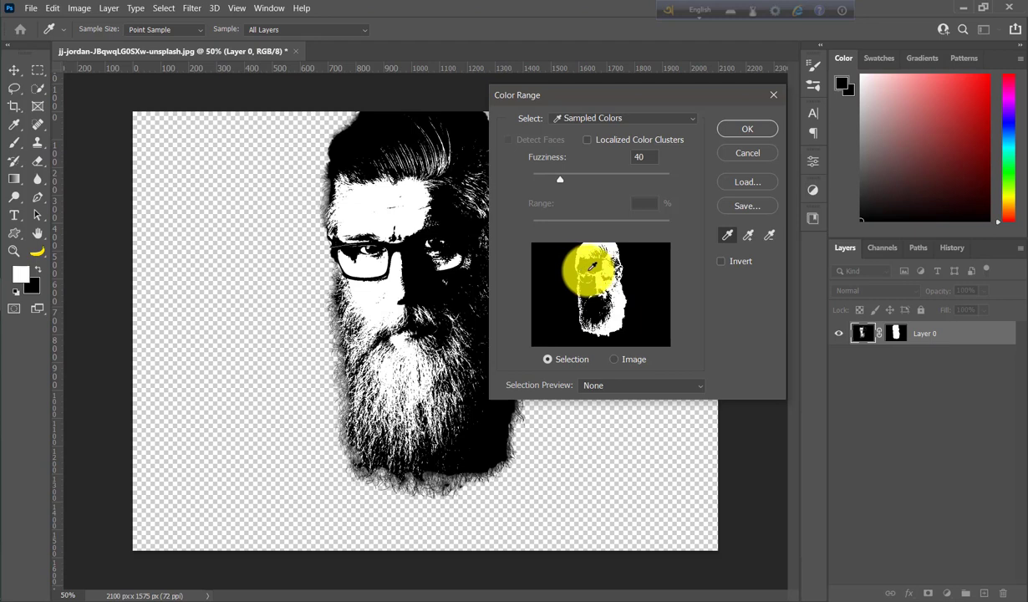
click(585, 272)
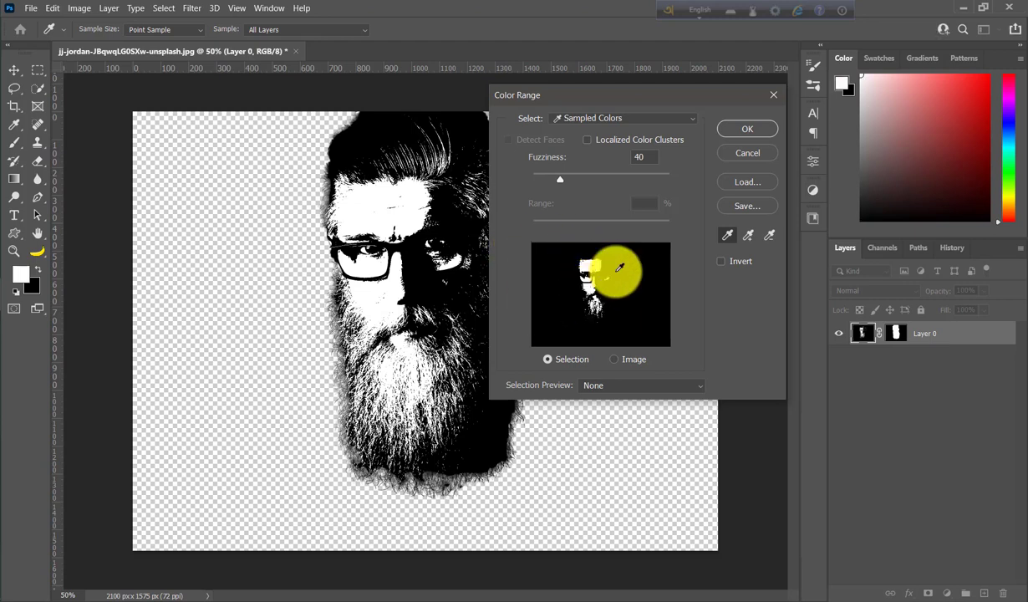
click(733, 133)
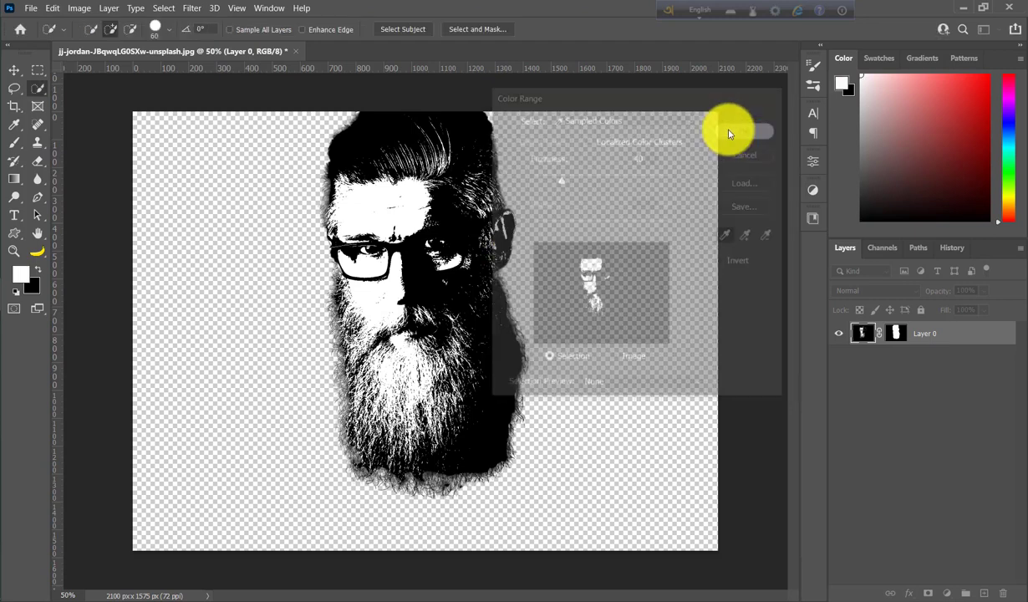
click(422, 264)
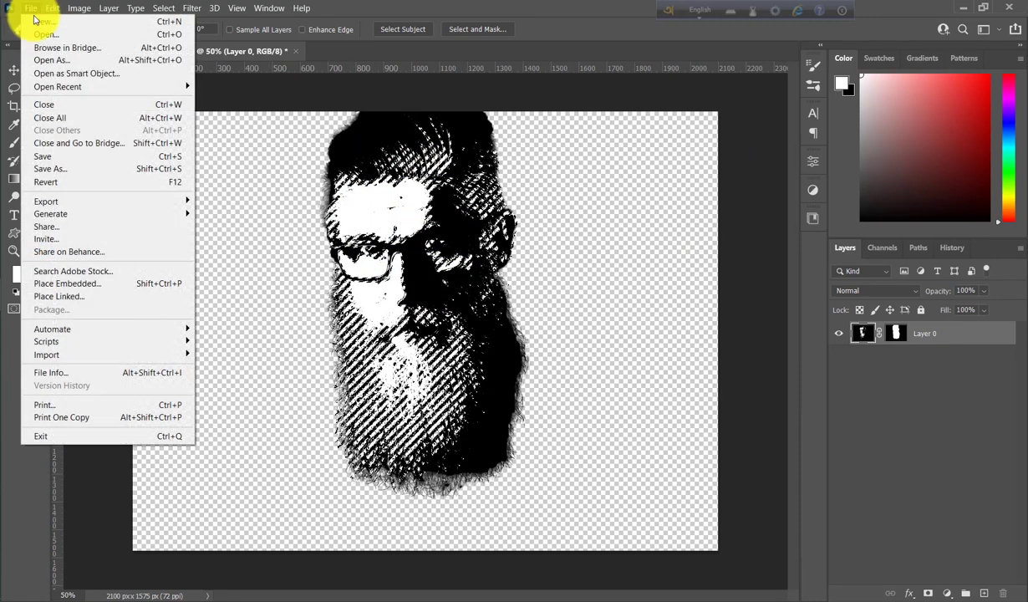
Create a 1280×720 YouTube thumbnail document and move the selected face artwork into it.
click(35, 23)
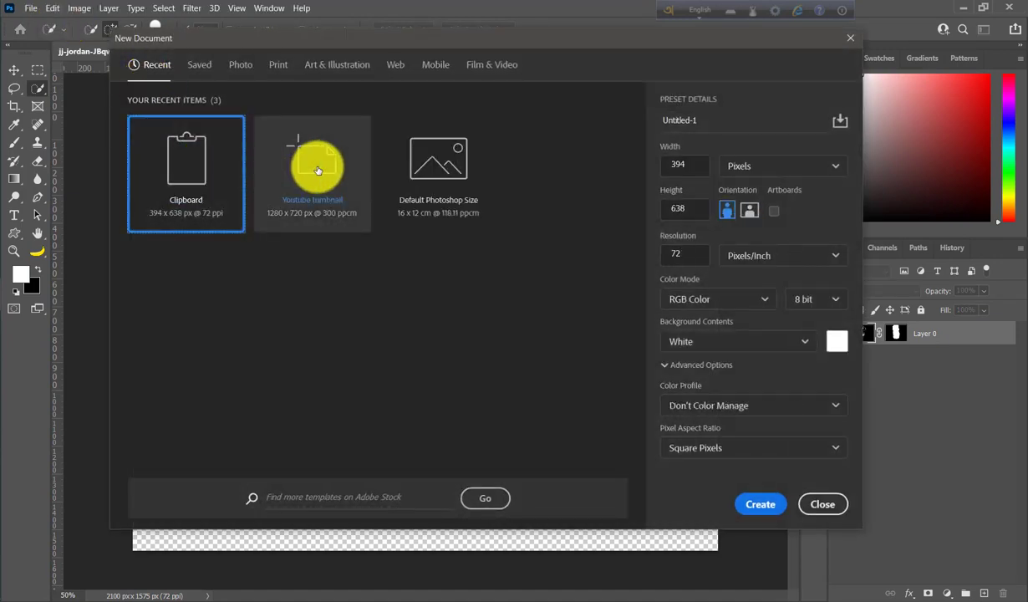
double_click(317, 170)
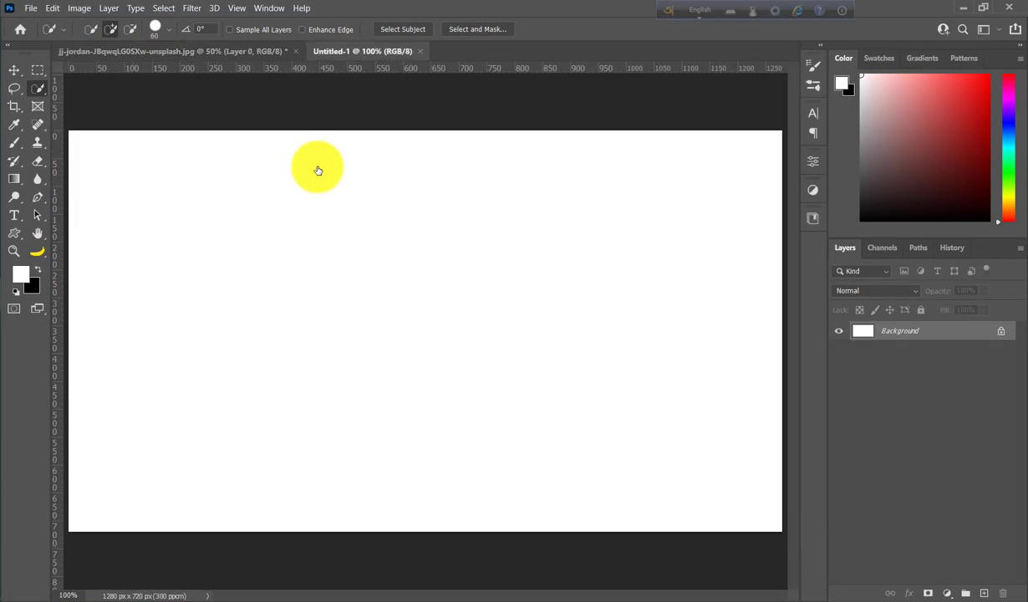
click(131, 52)
click(14, 69)
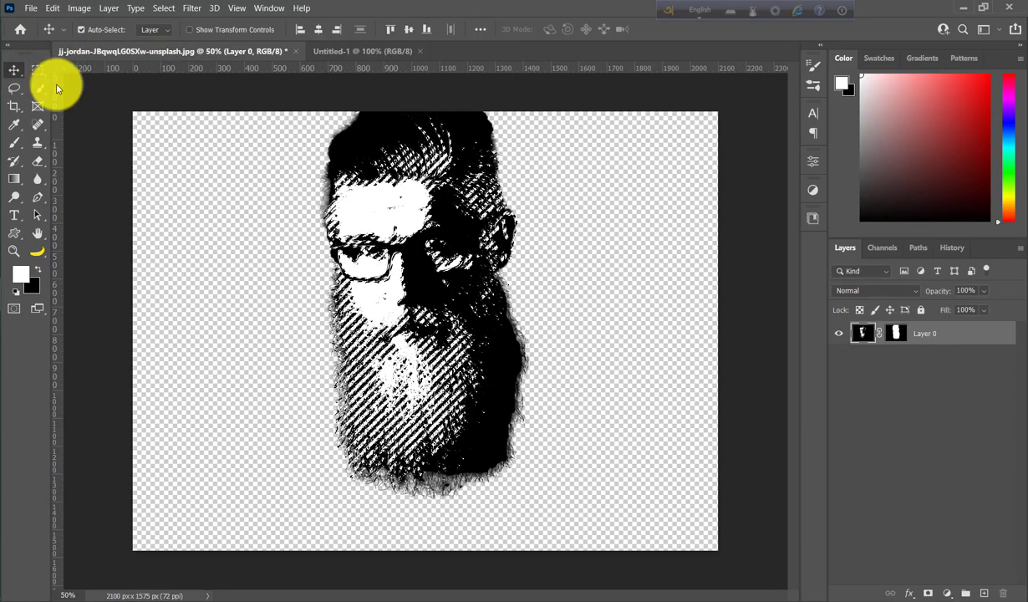
mouse_move(389, 225)
mouse_down()
mouse_move(361, 55)
mouse_move(402, 320)
mouse_move(458, 296)
mouse_up()
Unlock the Background into Layer 0 and select it.
click(934, 358)
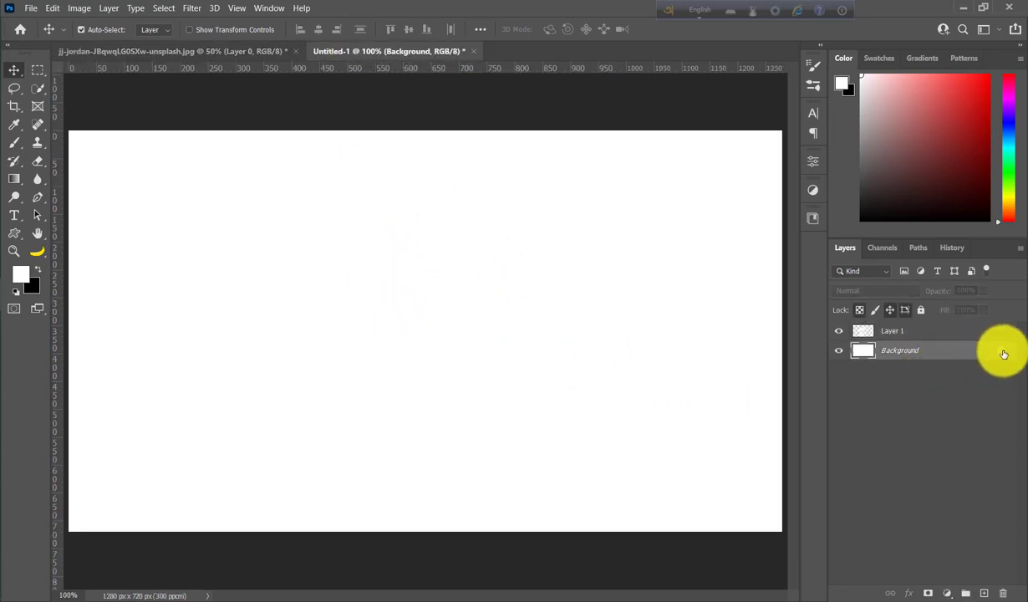
click(399, 307)
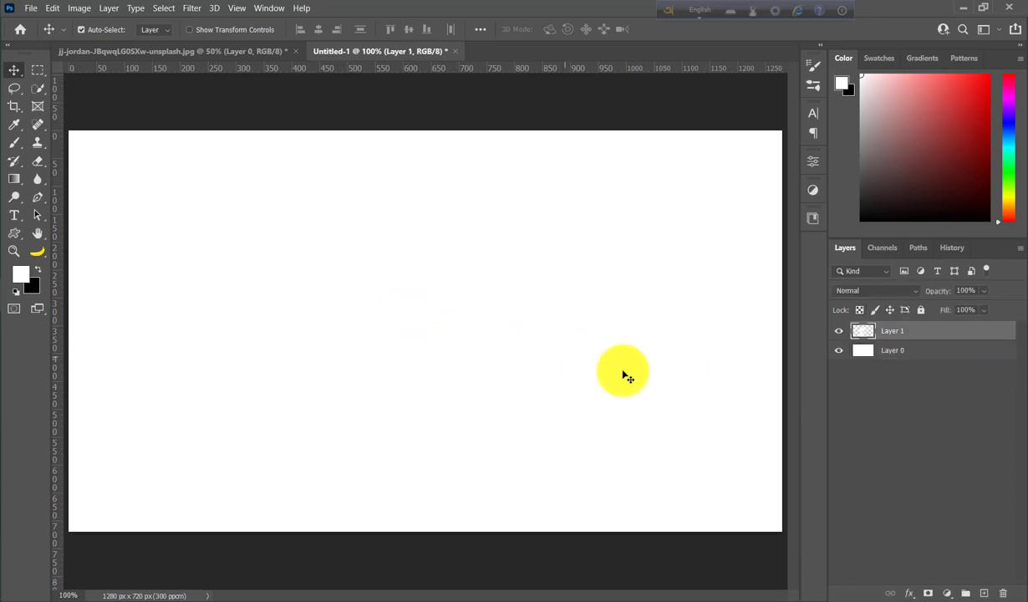
click(934, 361)
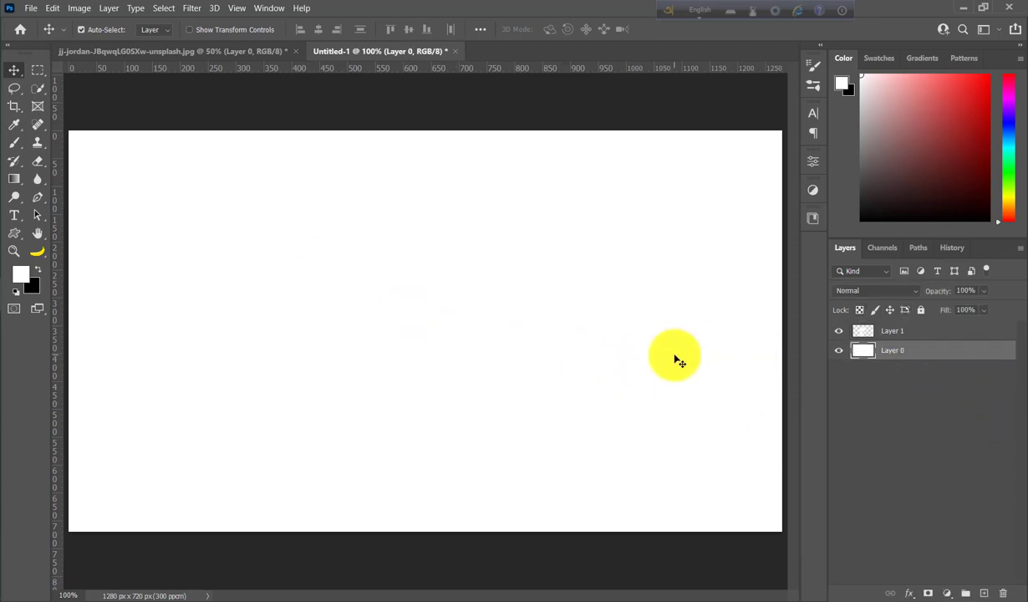
Fill Layer 0 with dark grey #4b4b4b, then reselect Layer 1.
click(21, 272)
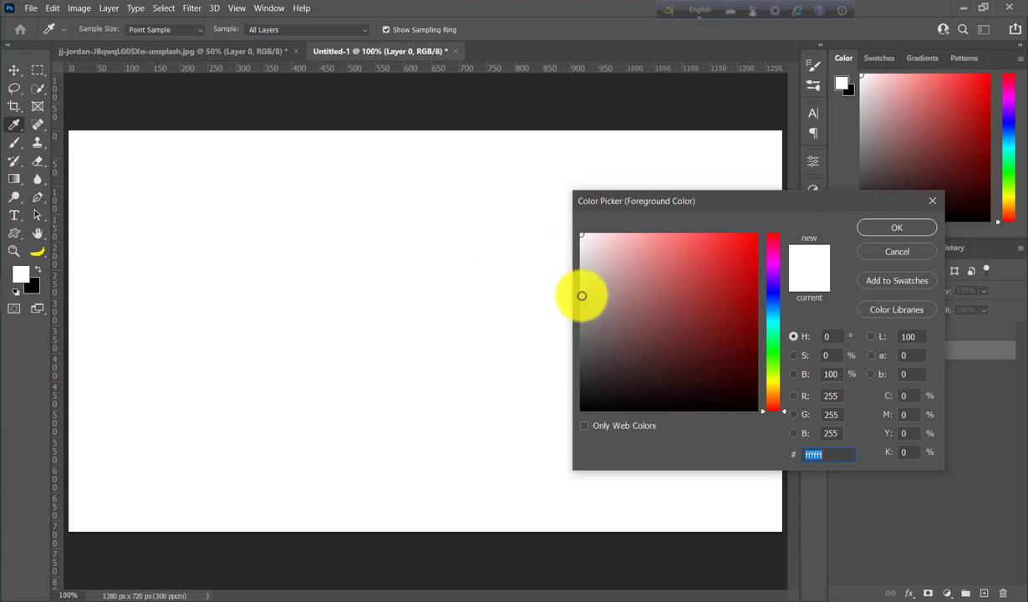
drag(582, 295, 567, 357)
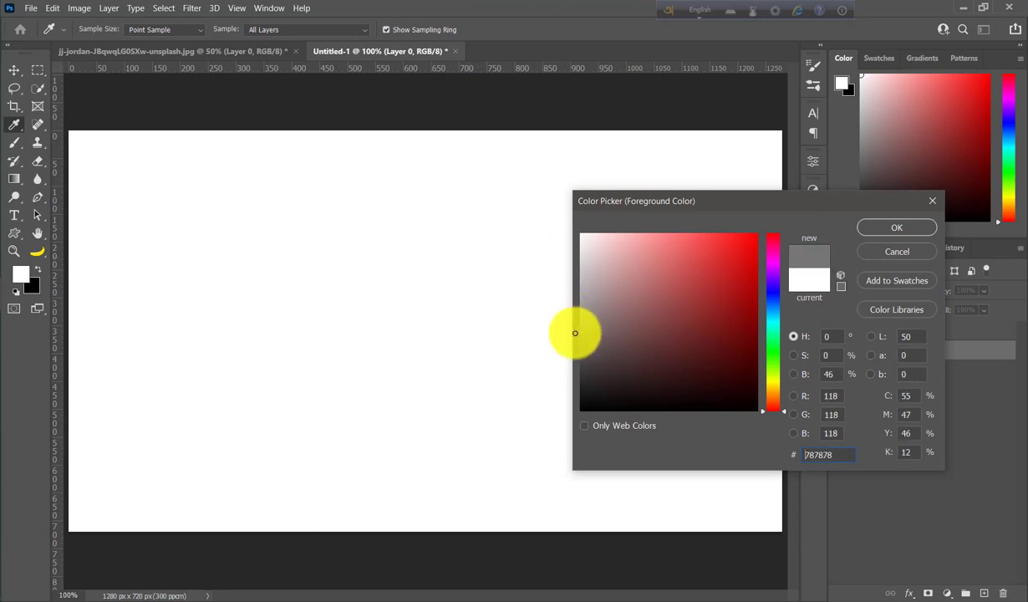
click(907, 230)
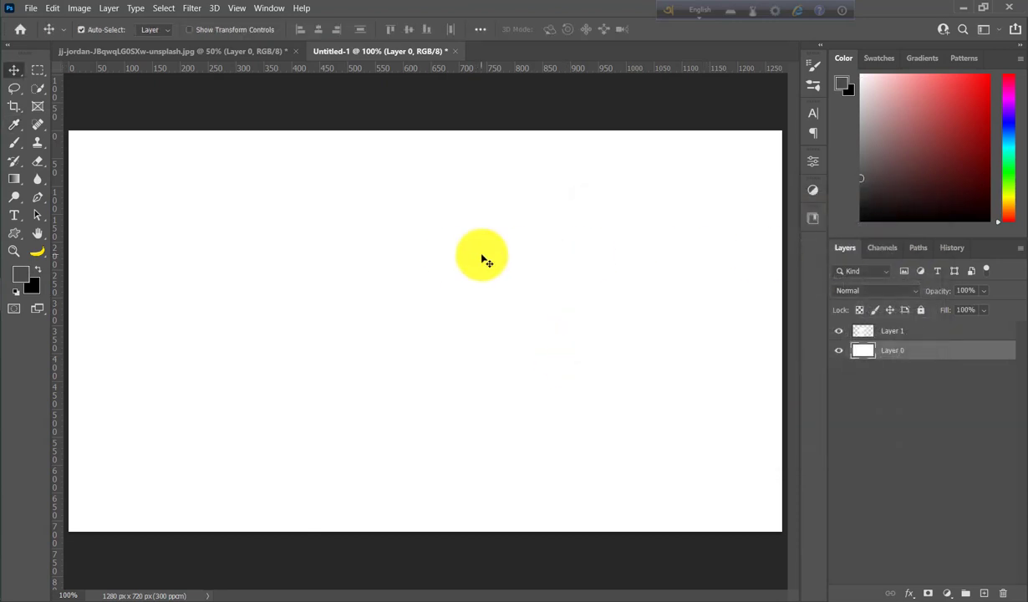
key(alt+BackSpace)
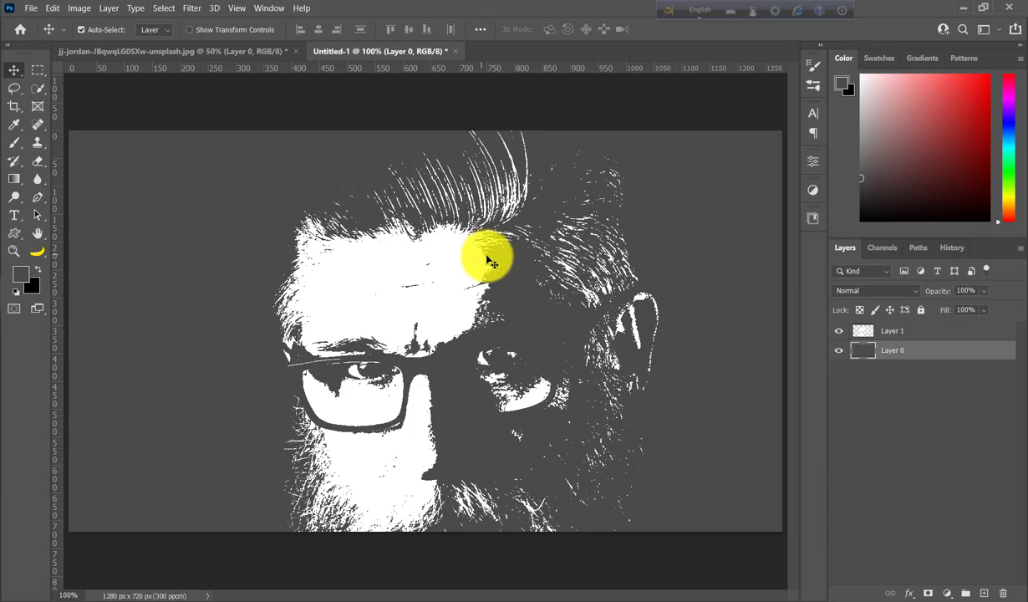
click(898, 331)
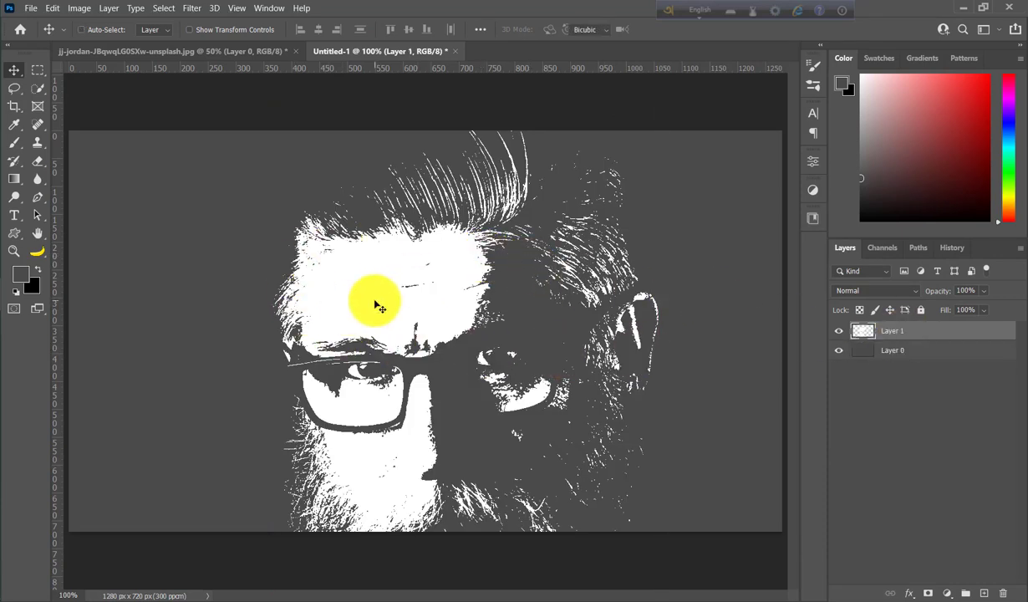
Scale the face artwork to about 55.5% and place it flush with the canvas top.
key(ctrl+t)
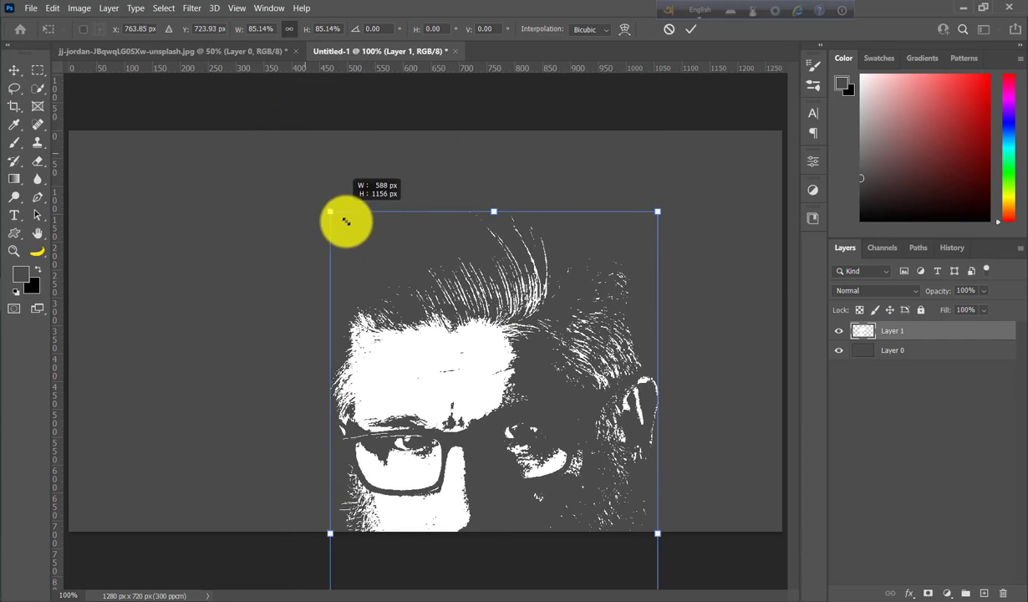
drag(280, 120, 353, 252)
drag(523, 397, 474, 268)
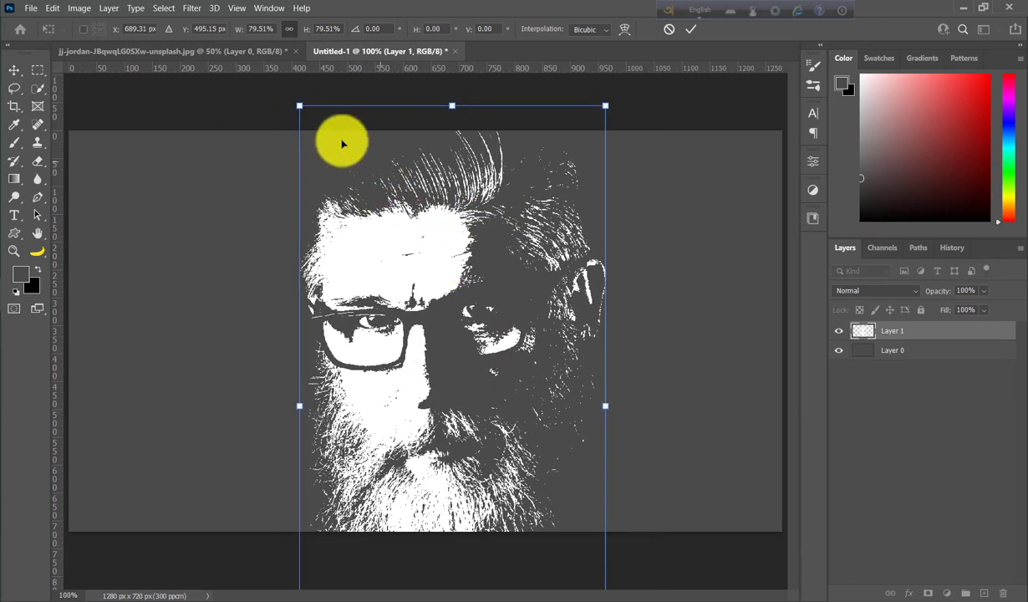
drag(299, 105, 353, 210)
drag(435, 321, 405, 223)
drag(328, 112, 365, 190)
drag(403, 259, 393, 201)
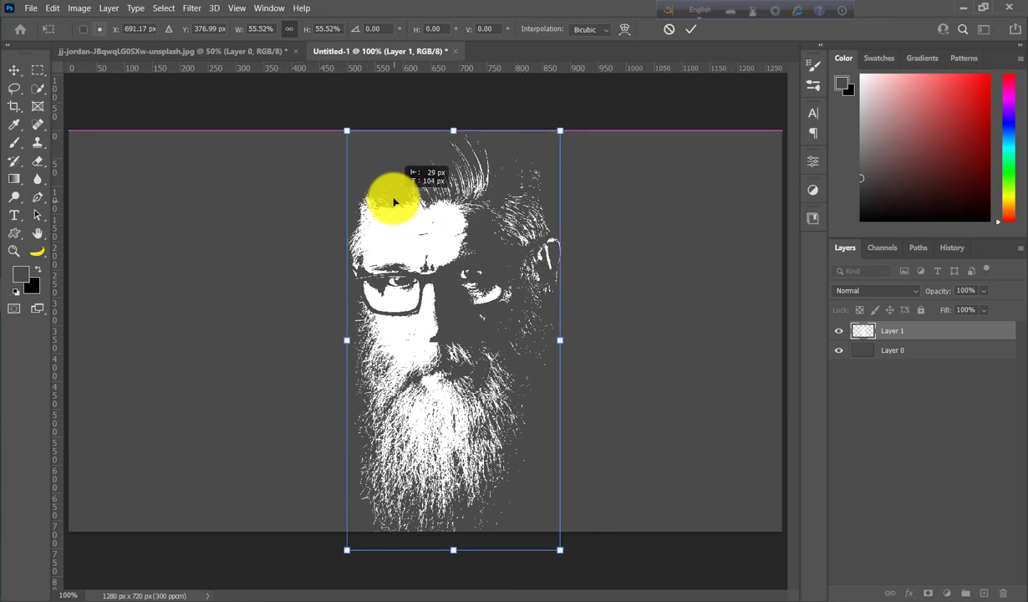
click(690, 29)
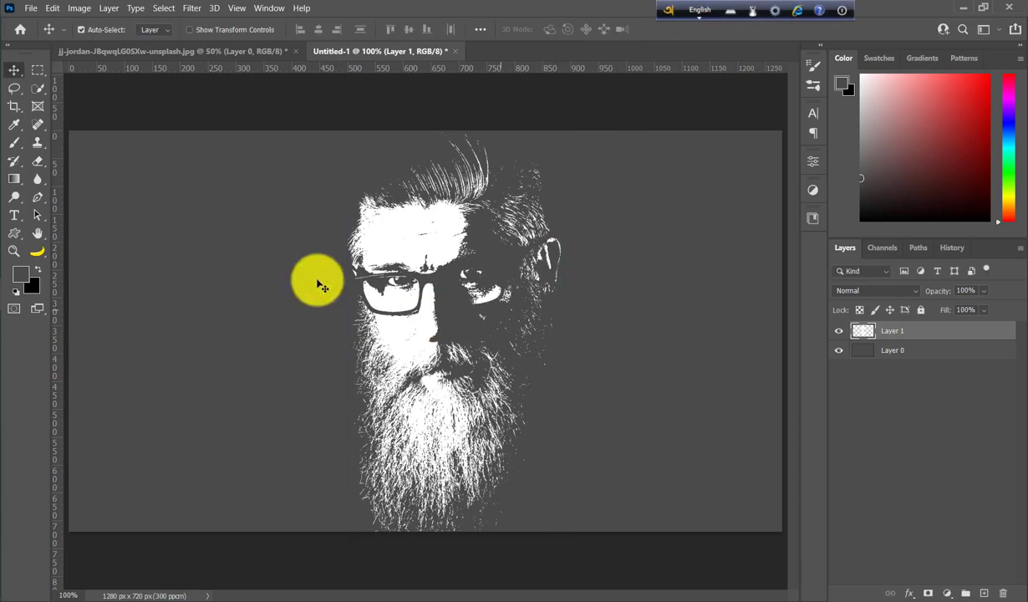
Look for the Camera Raw filter in the Filter menu without applying anything.
click(194, 8)
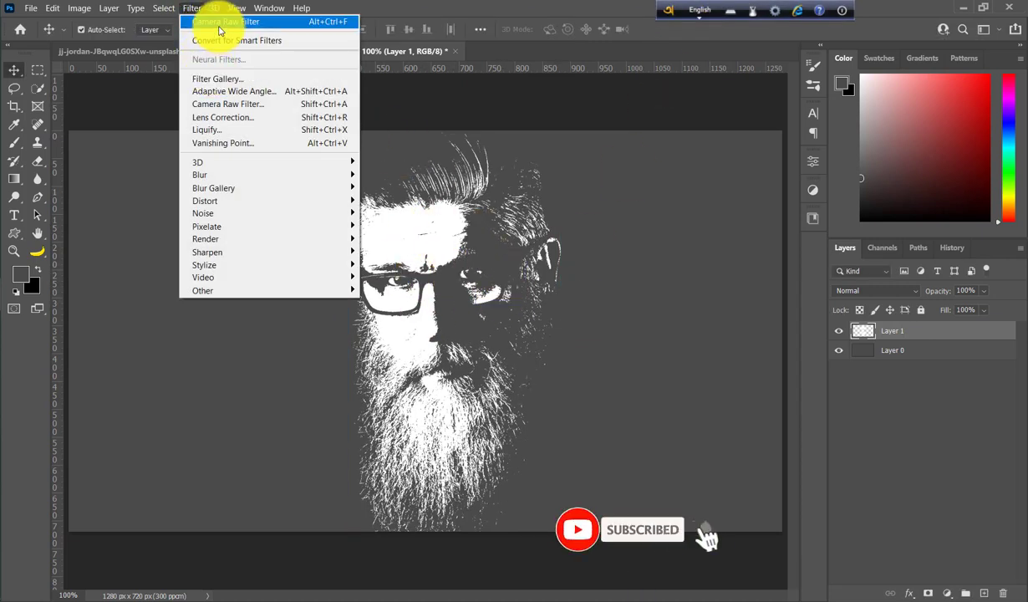
key(Escape)
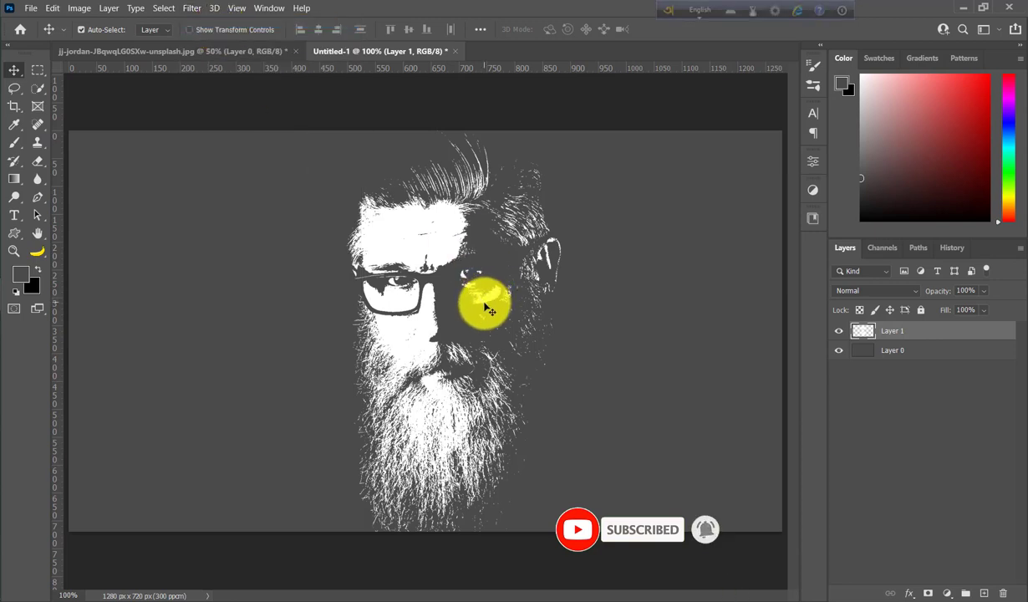
click(192, 8)
click(198, 105)
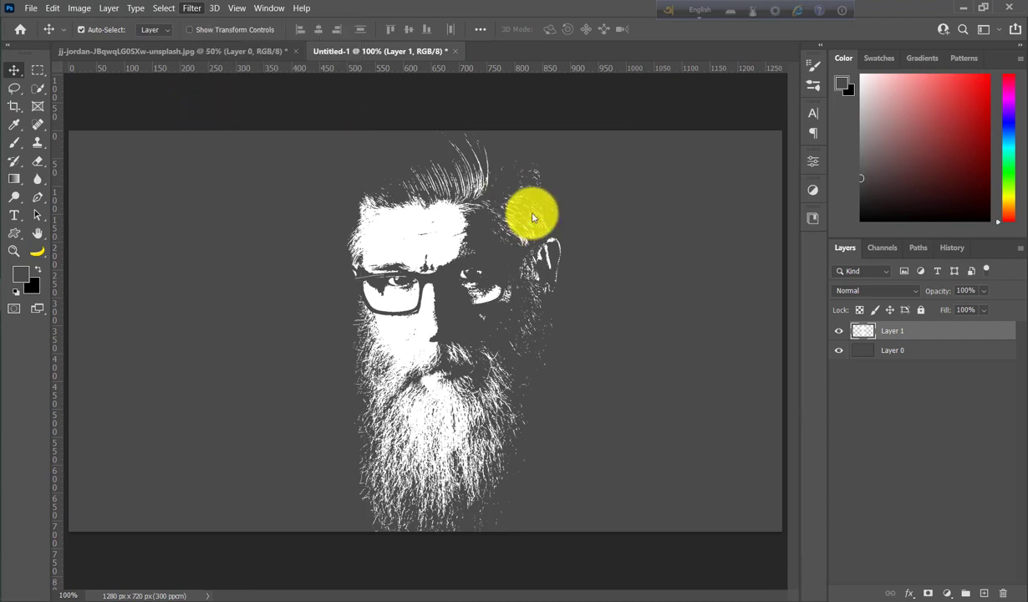
Merge Layer 0 and Layer 1 into a single Layer 1.
shift+click(920, 362)
right_click(919, 361)
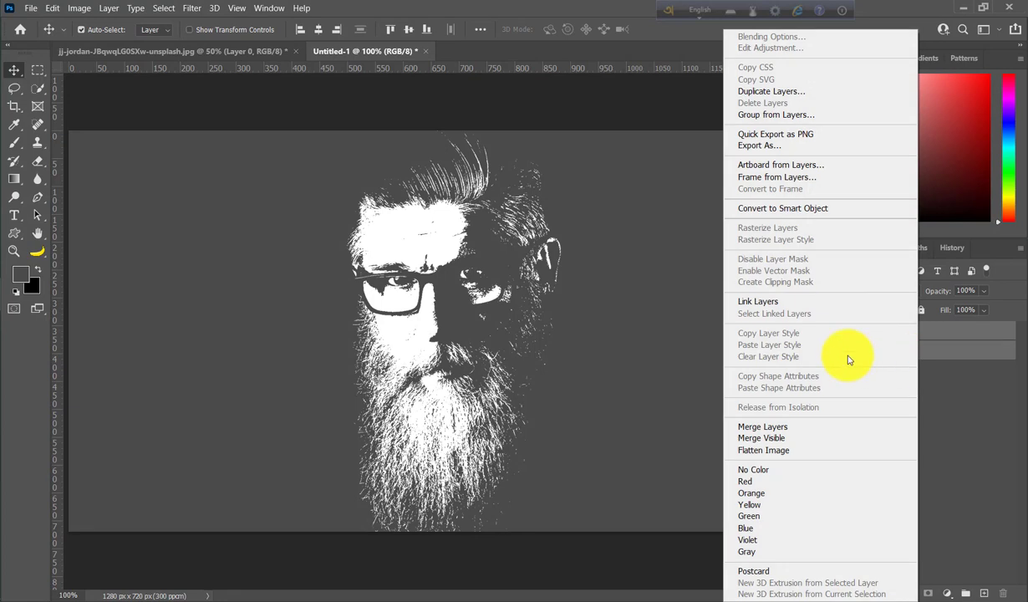
click(770, 428)
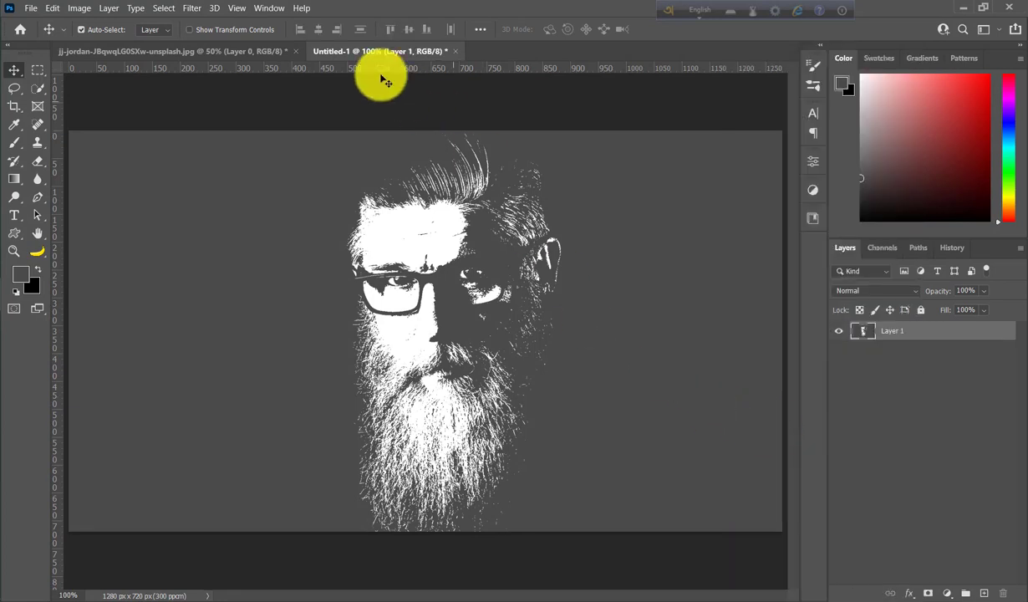
click(194, 9)
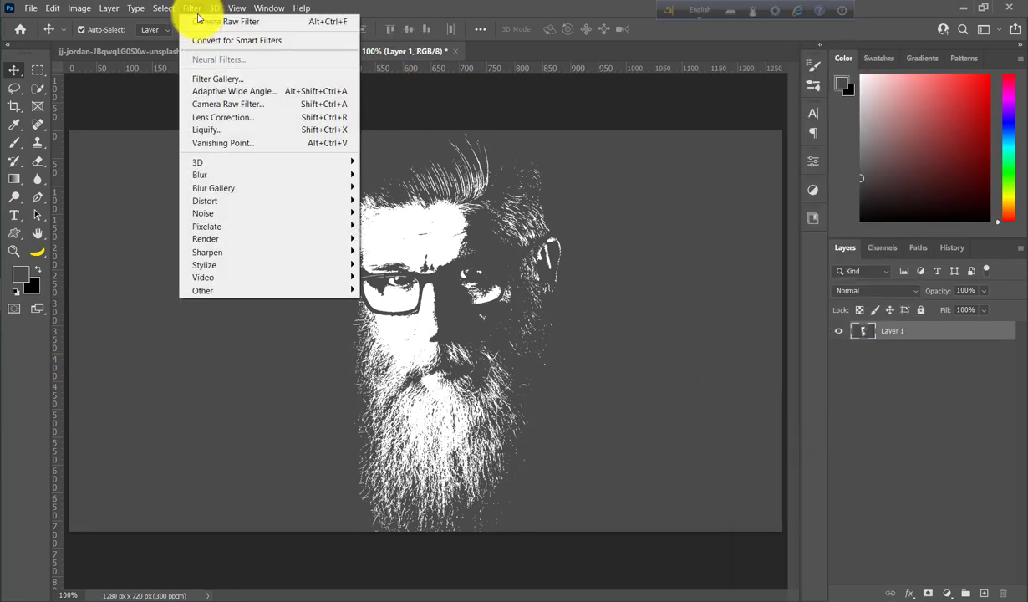
Apply Camera Raw to the merged layer with Dehaze +59 and Exposure -0.70.
click(207, 106)
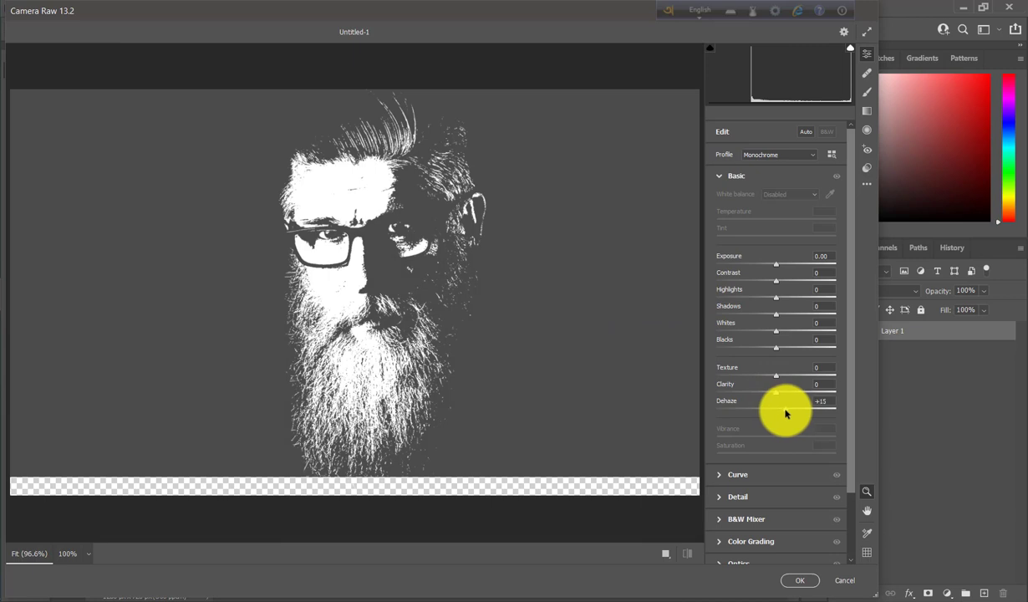
drag(785, 413, 810, 412)
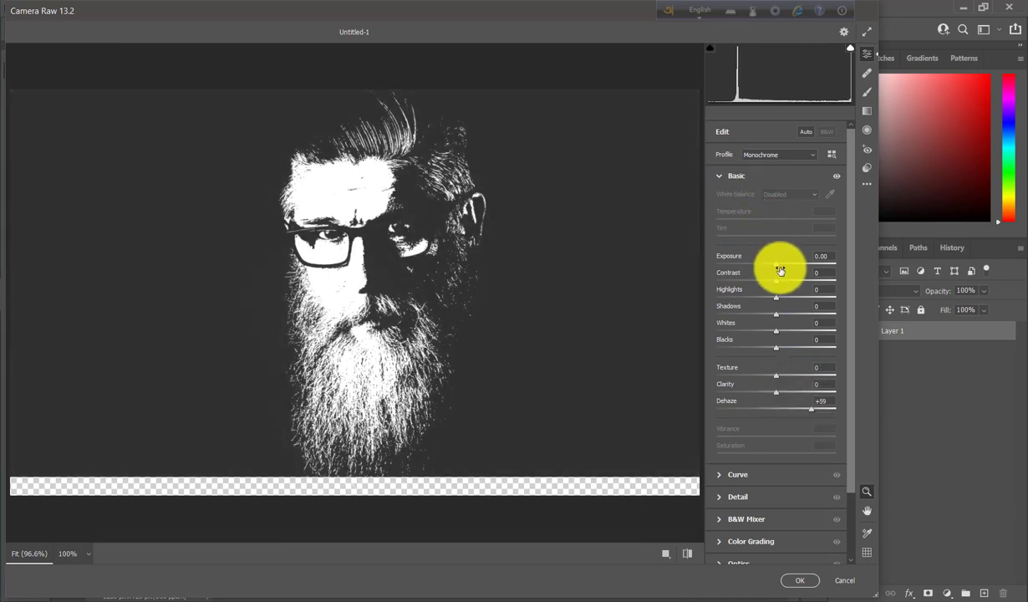
drag(777, 266, 769, 267)
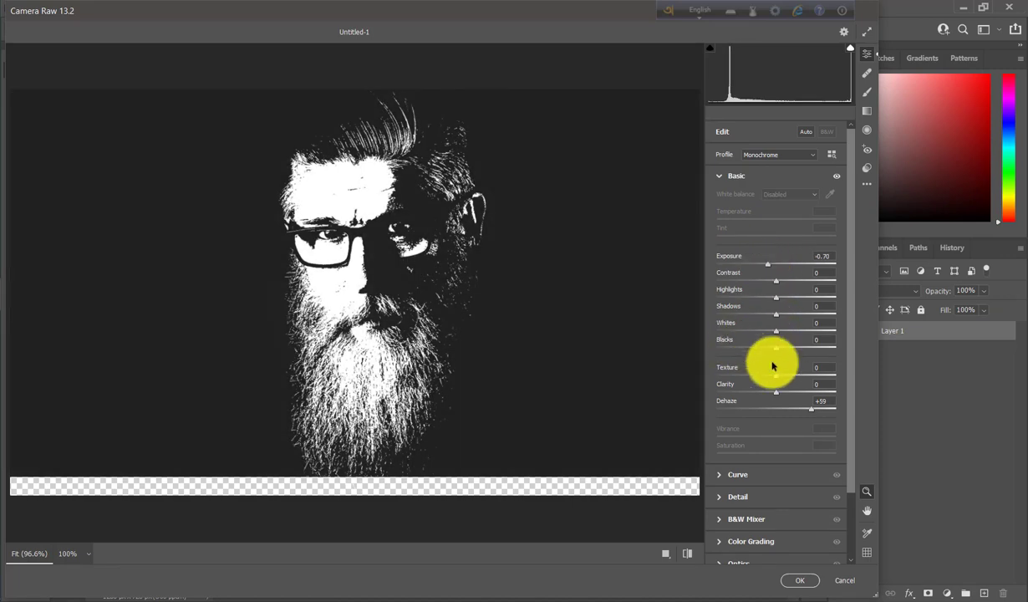
click(789, 586)
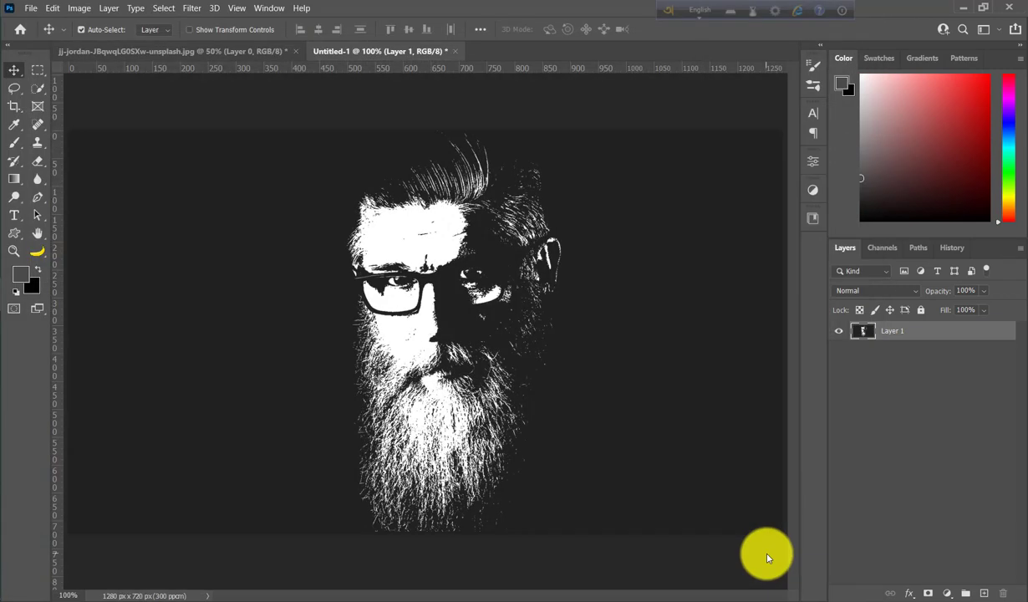
Add a Color Balance 1 adjustment layer above Layer 1 with midtones Cyan–Red at +60, then zoom to check the tint.
click(948, 592)
click(938, 474)
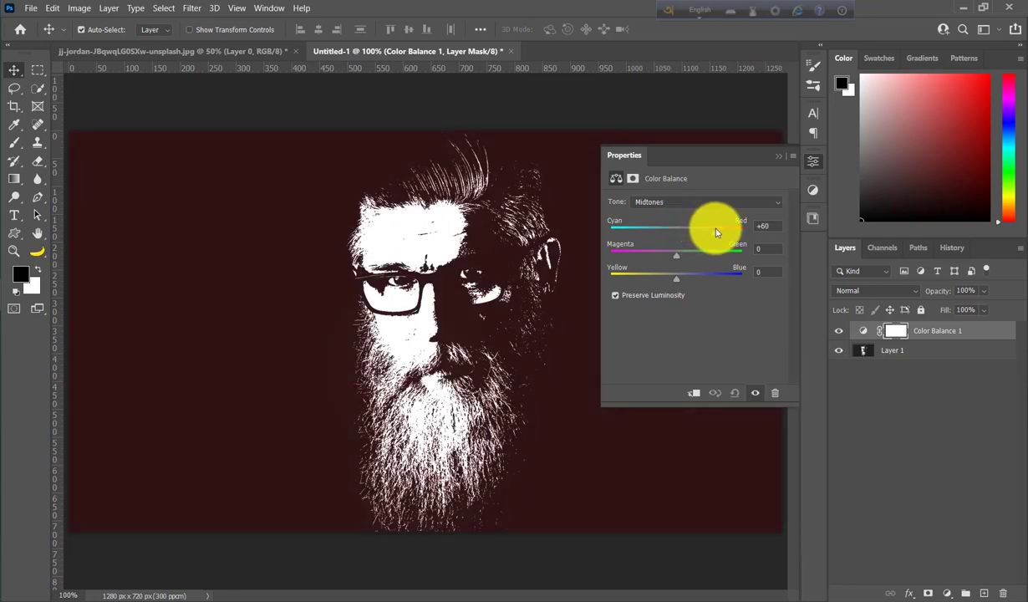
click(776, 158)
click(14, 250)
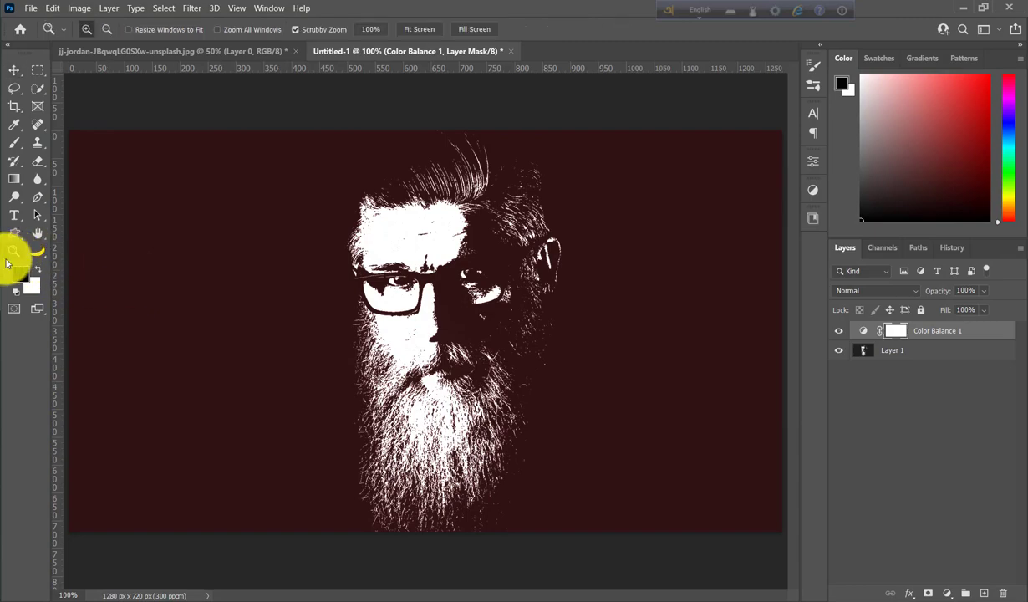
mouse_move(470, 356)
mouse_down()
mouse_move(500, 417)
mouse_move(464, 329)
mouse_move(501, 386)
mouse_move(477, 344)
mouse_up()
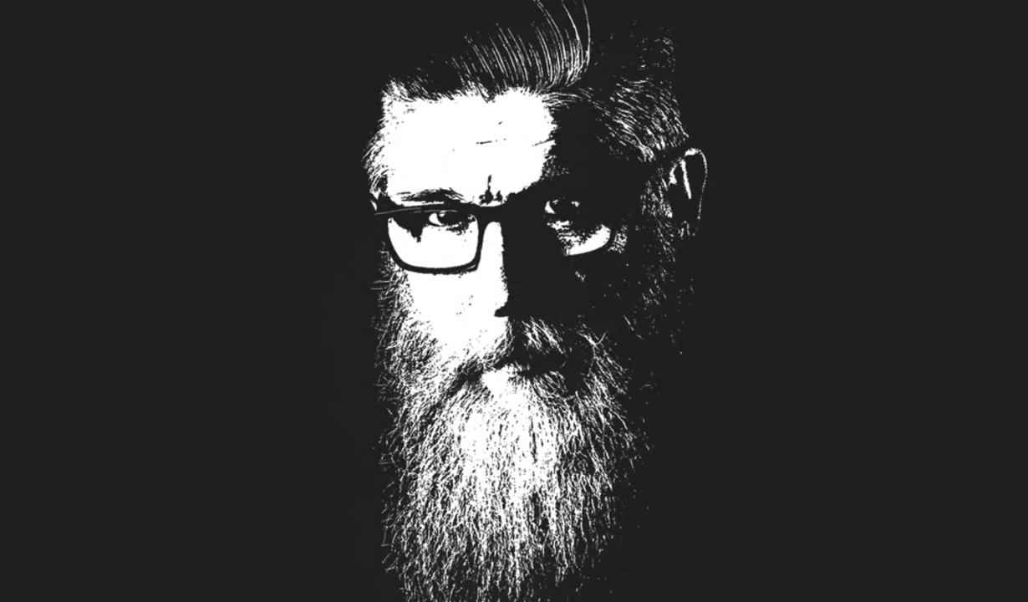